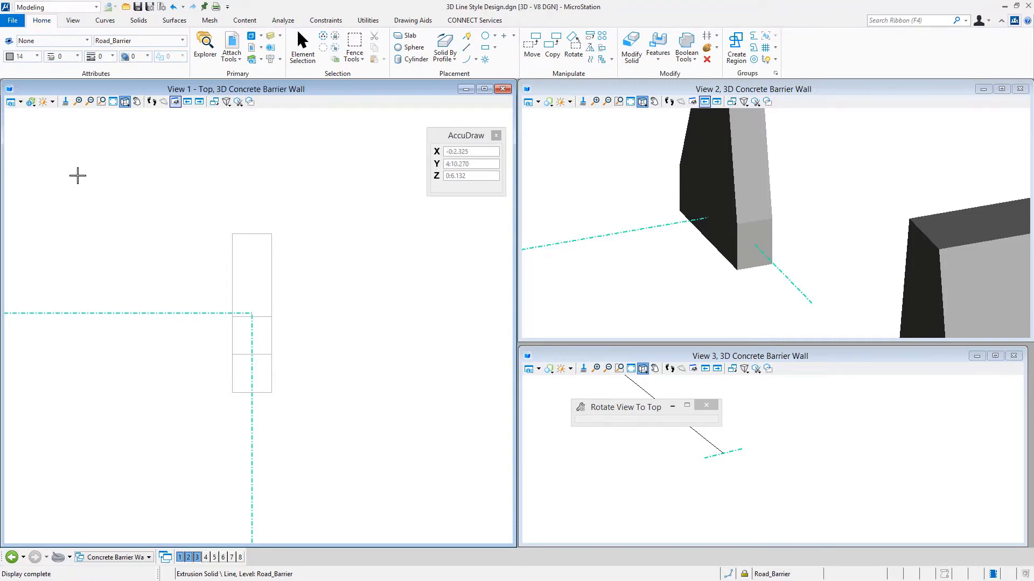
- Open the Line Style Editor, place it clear of the top view and widen it
click(63, 57)
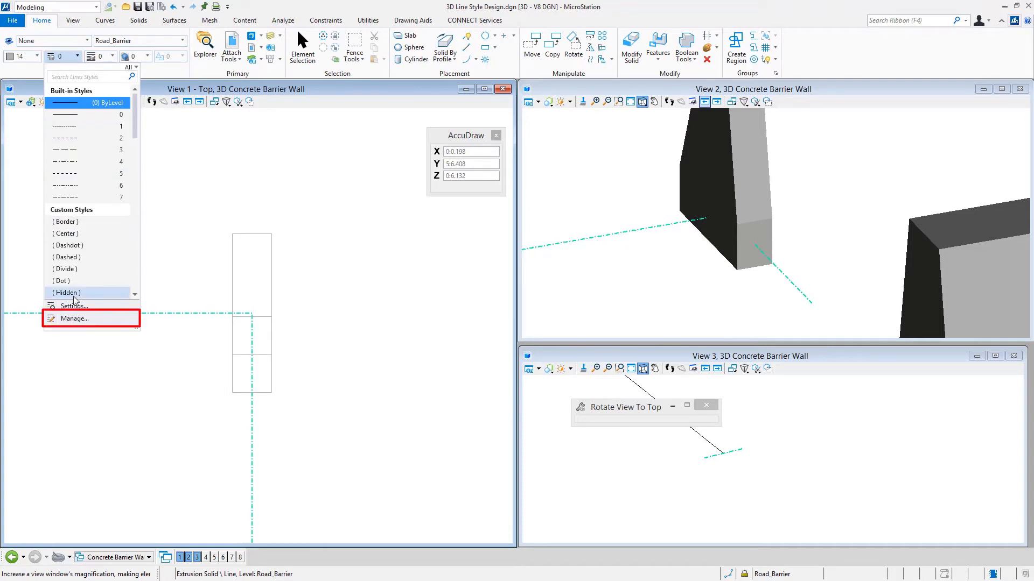
click(80, 322)
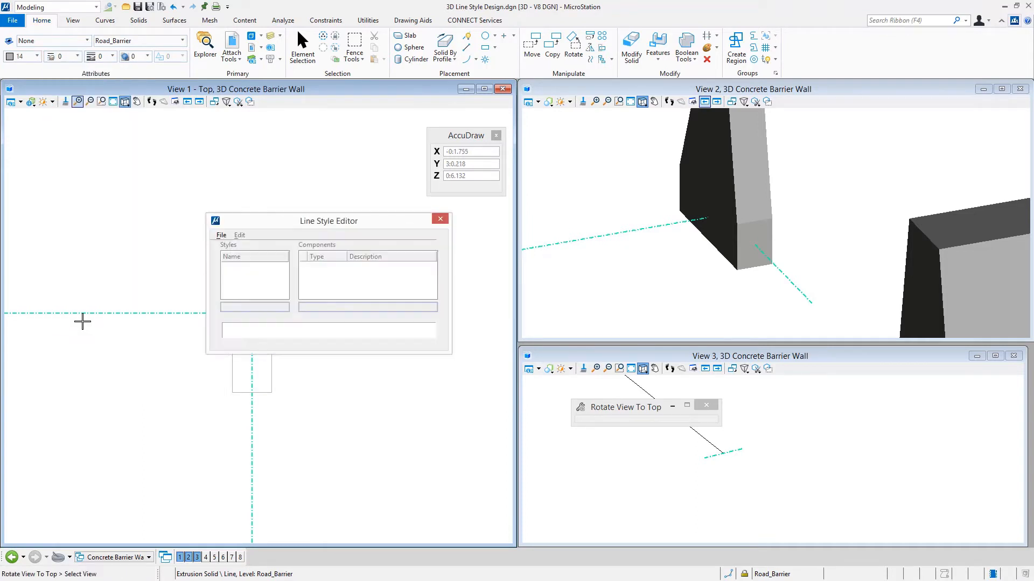
mouse_move(384, 225)
mouse_down()
mouse_move(557, 98)
mouse_move(557, 62)
mouse_up()
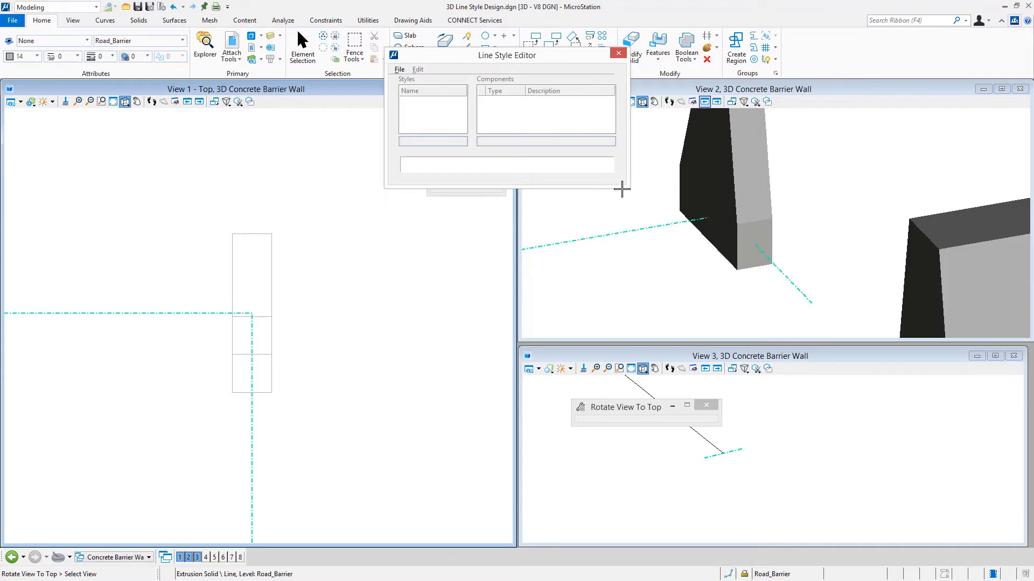
drag(625, 185, 805, 187)
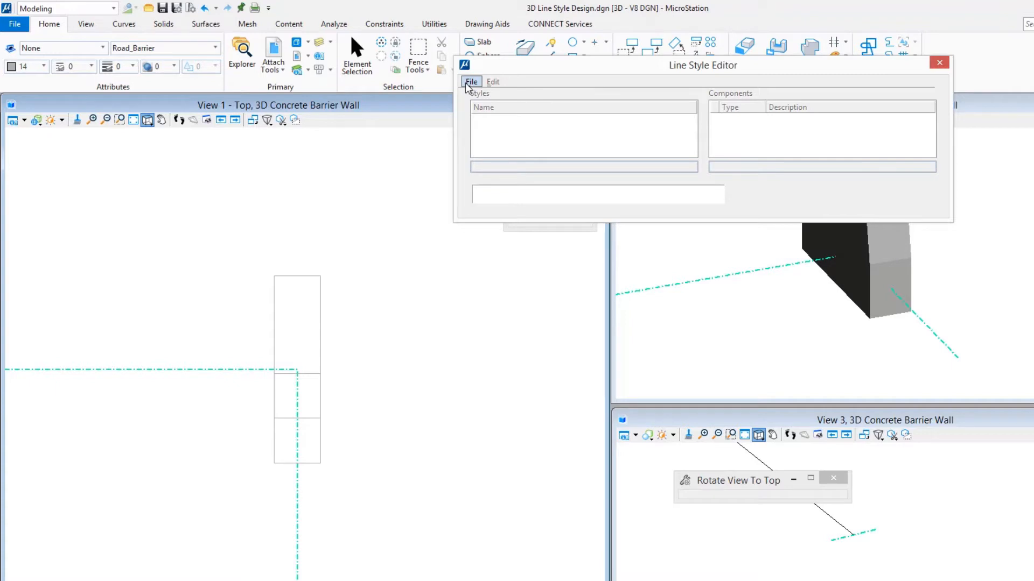
- Create a new line style library file named Barrier in the WorkSet's Symb folder
click(469, 86)
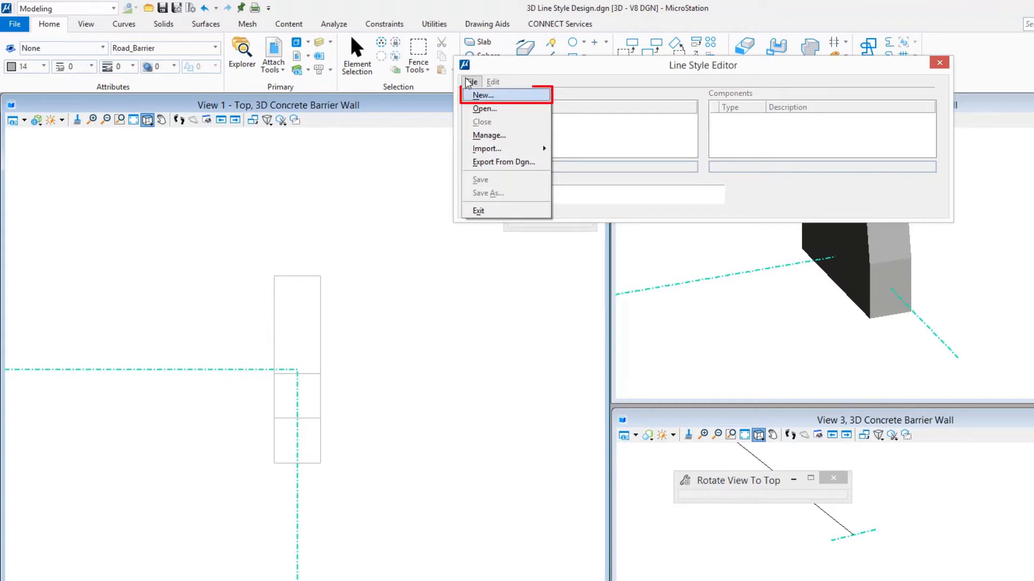
click(481, 96)
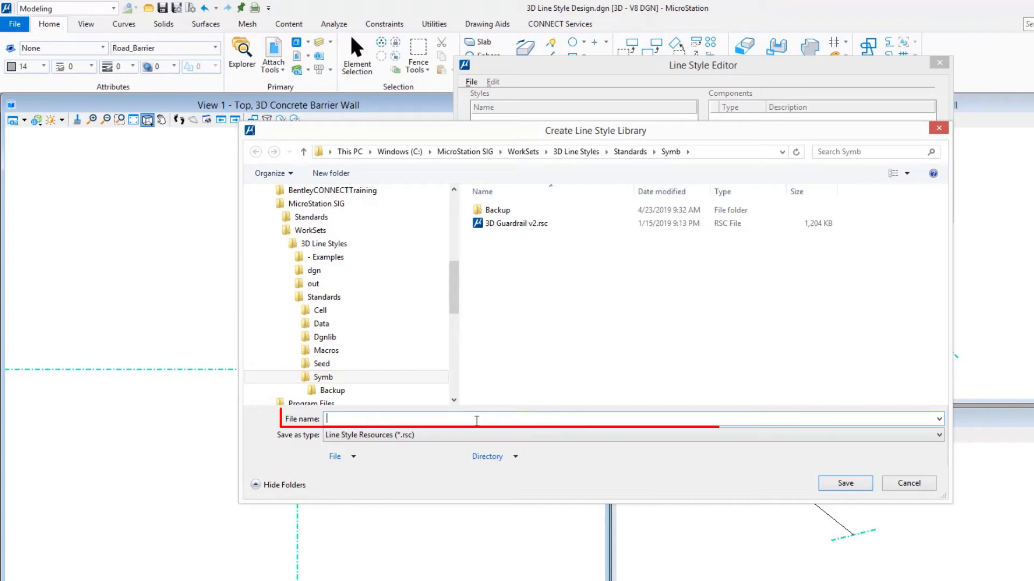
text(Barrier)
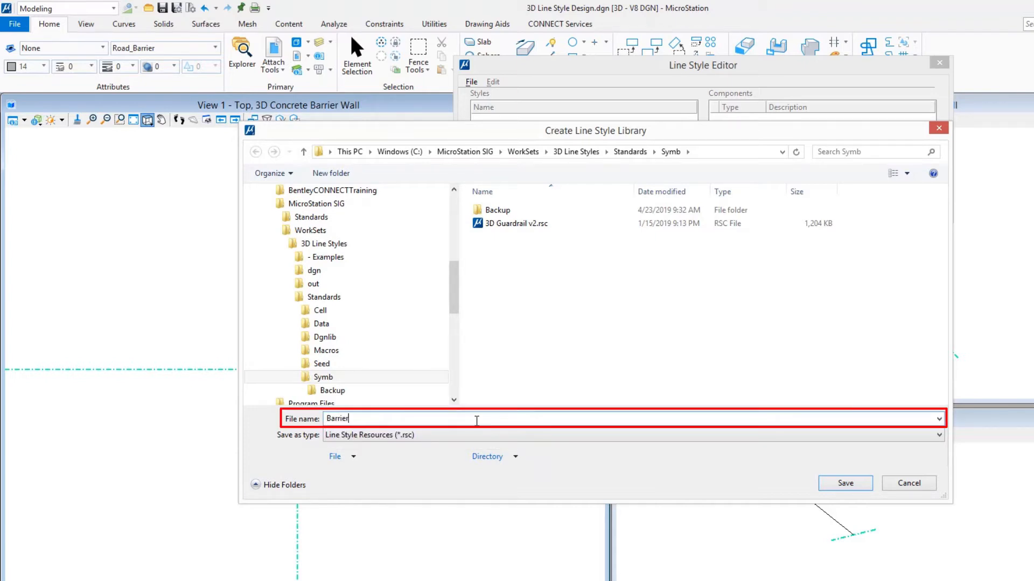
key(Tab)
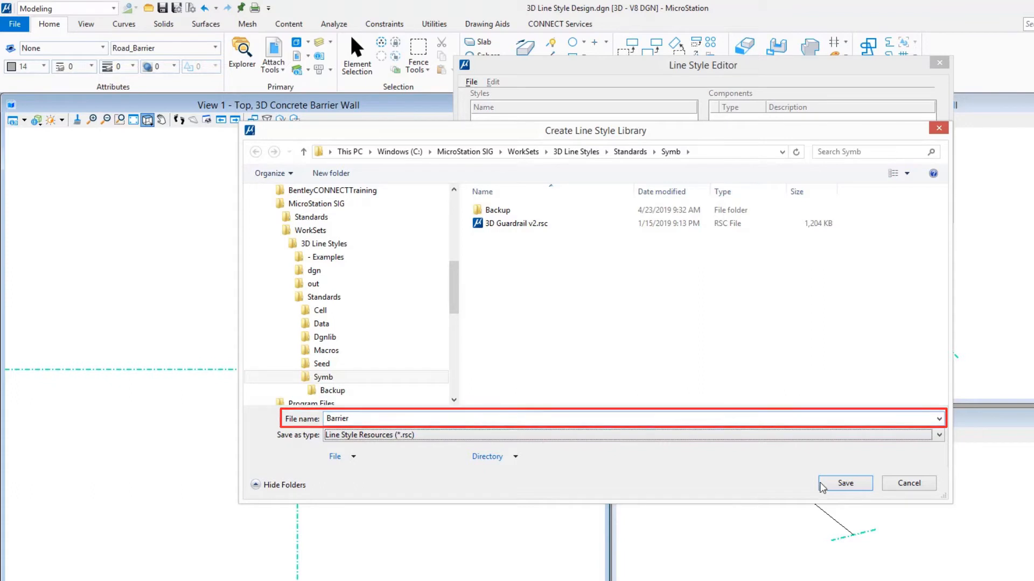
click(841, 484)
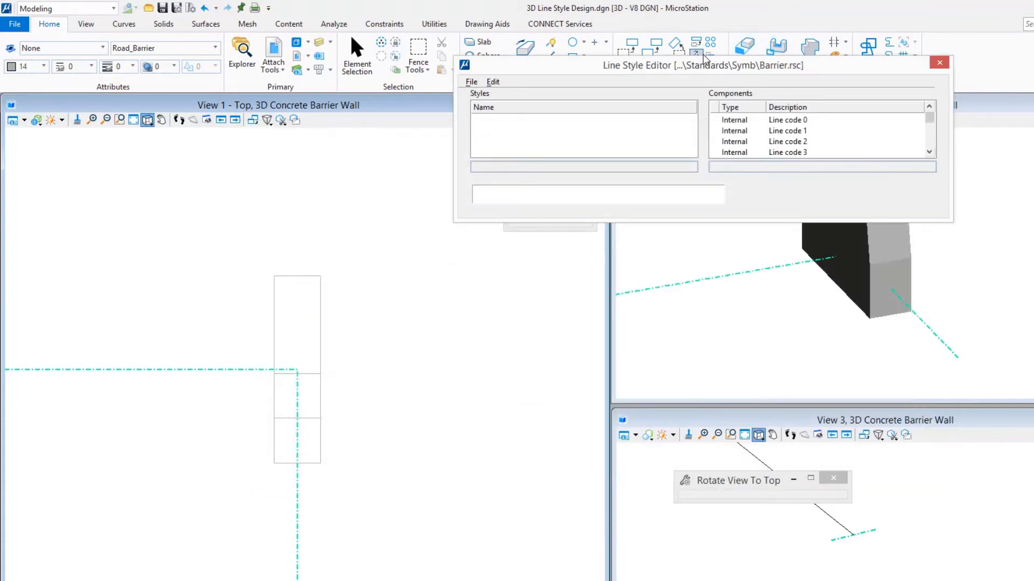
- Create a new line style name in the Barrier.rsc library and call it Slip Form Barrier
drag(689, 65, 639, 91)
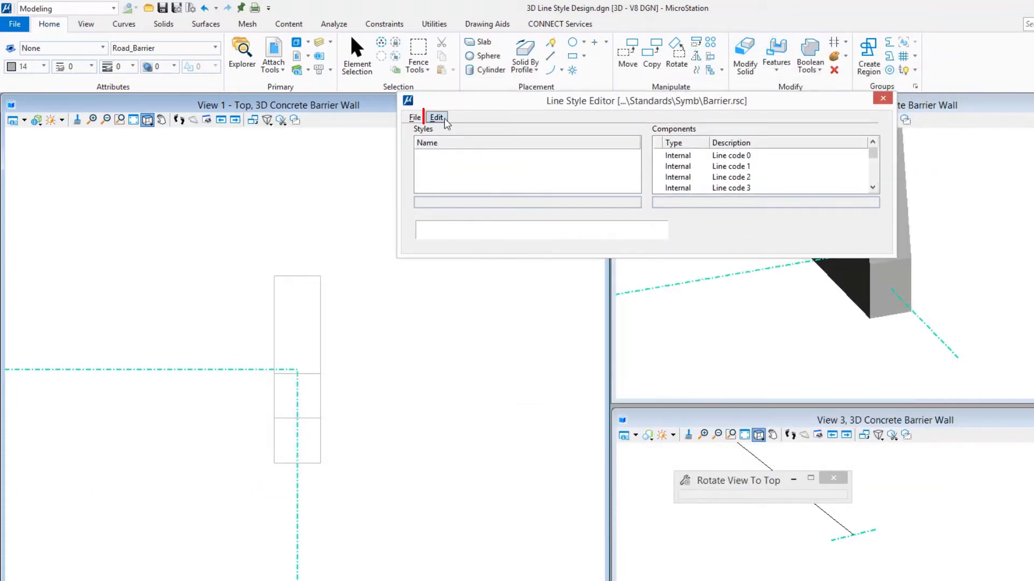
click(437, 118)
mouse_move(447, 130)
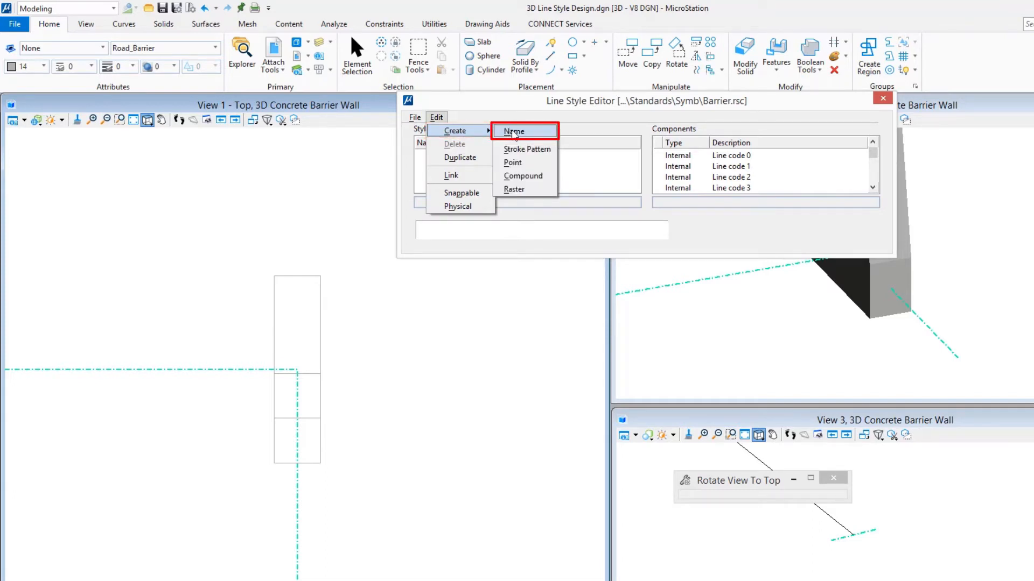
click(512, 132)
drag(476, 203, 409, 214)
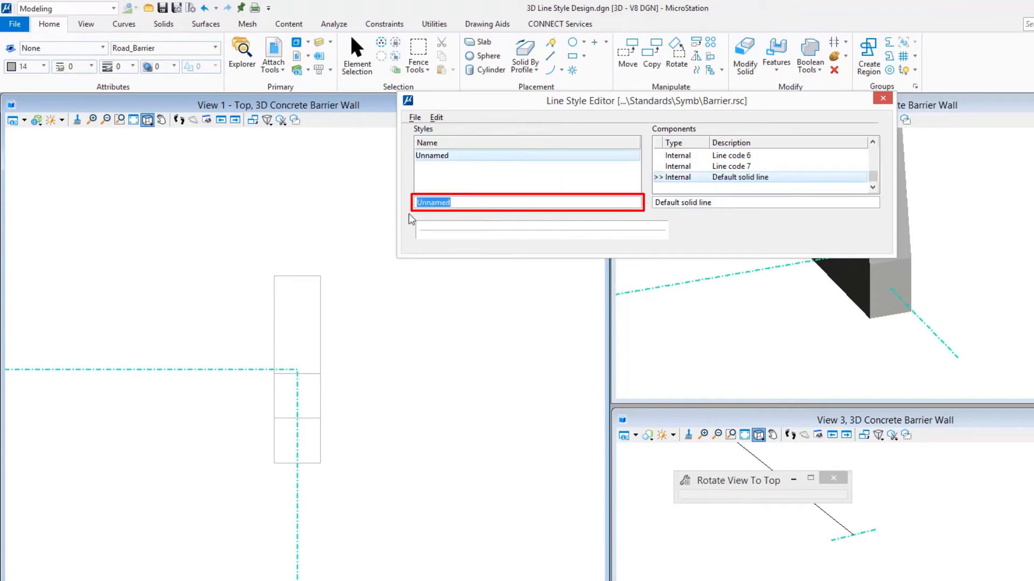
text(Slip Form Barrier)
key(Tab)
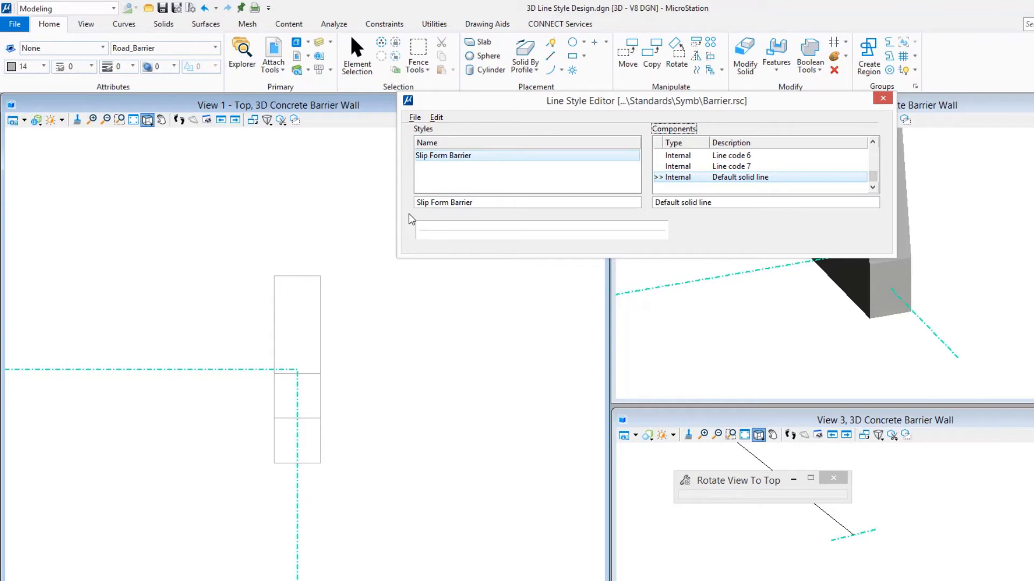
click(437, 118)
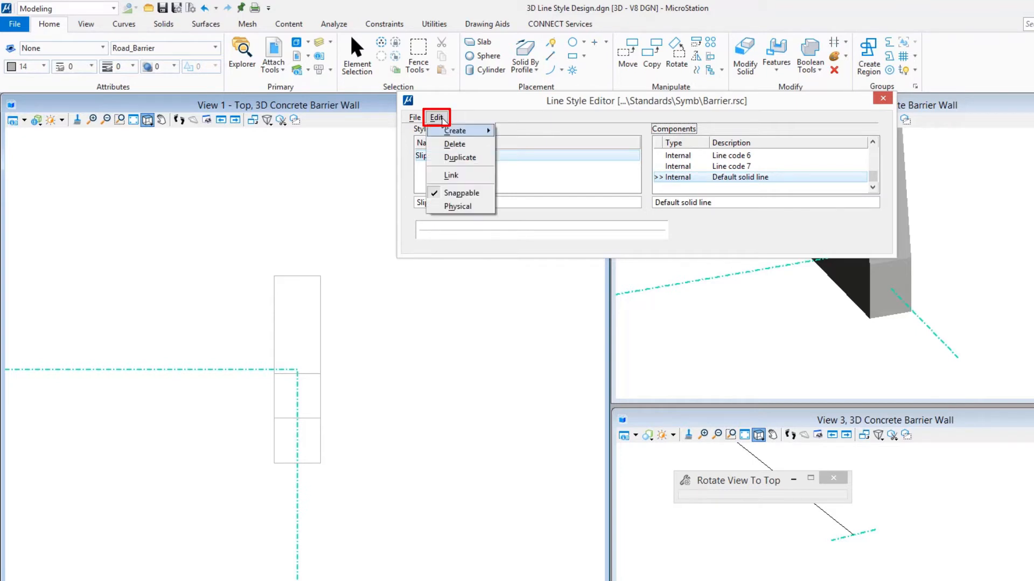
mouse_move(455, 131)
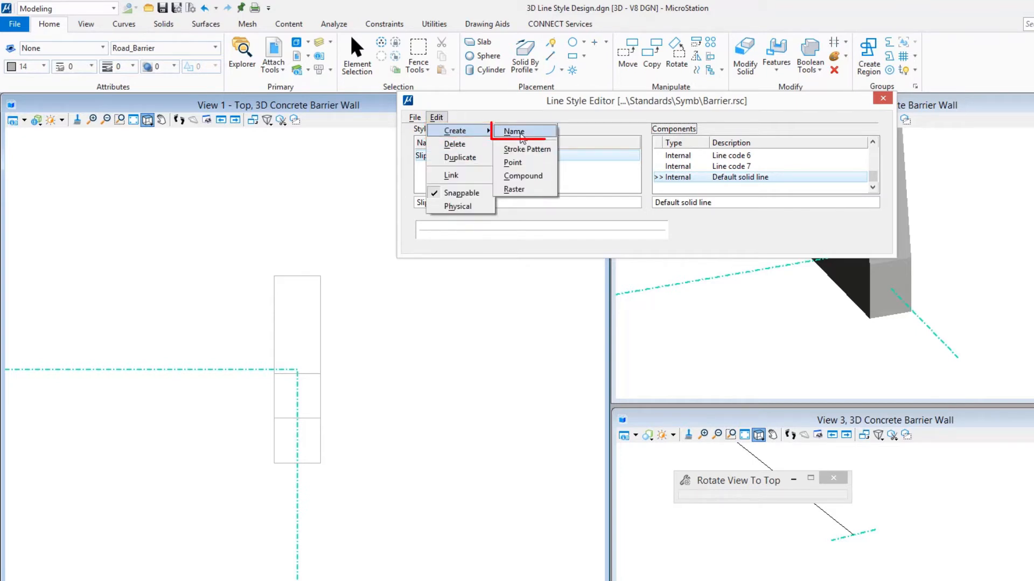
click(514, 132)
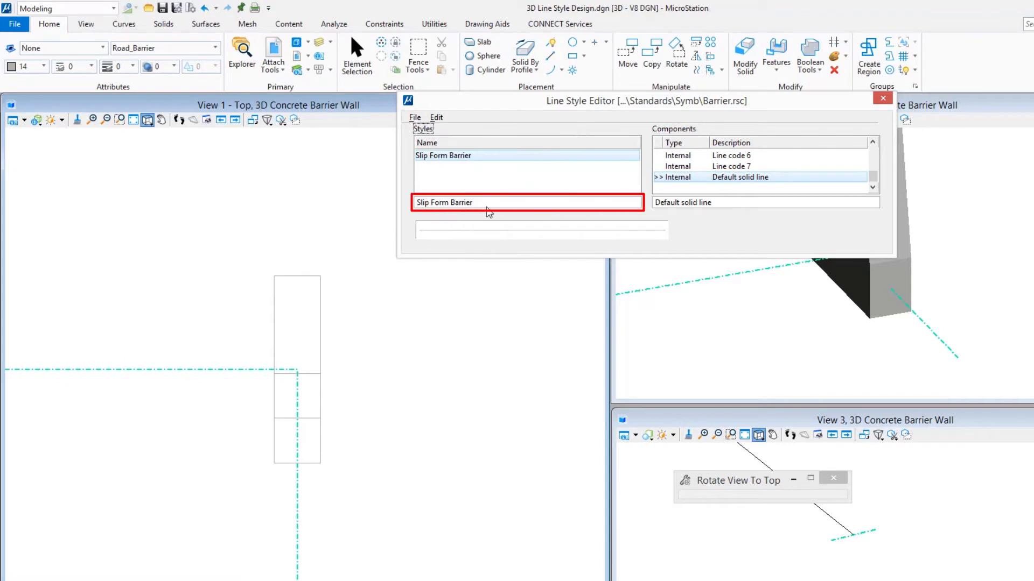
- Create a stroke pattern component and give it the description Slip Form Barrier
click(437, 118)
mouse_move(451, 131)
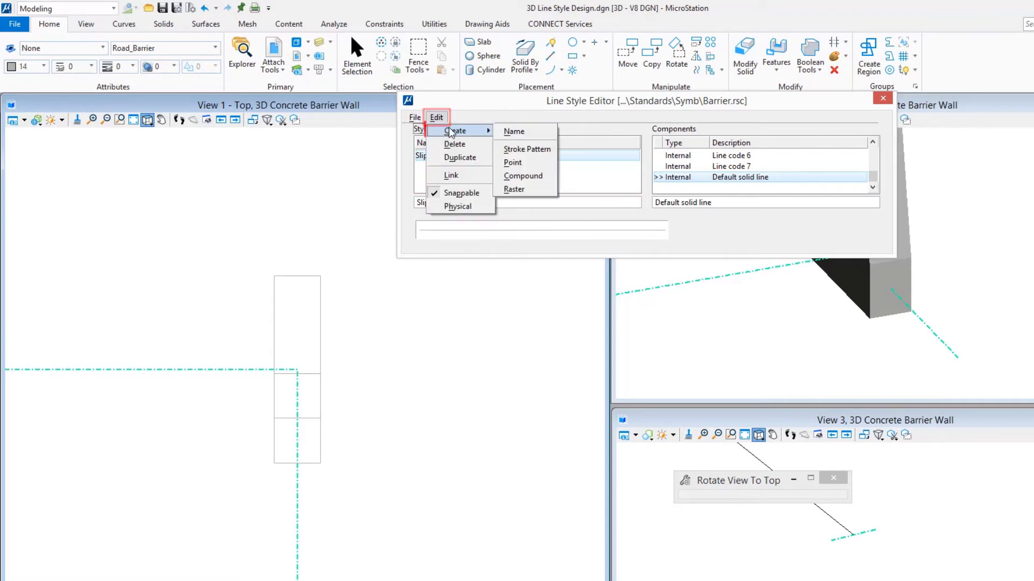
click(539, 150)
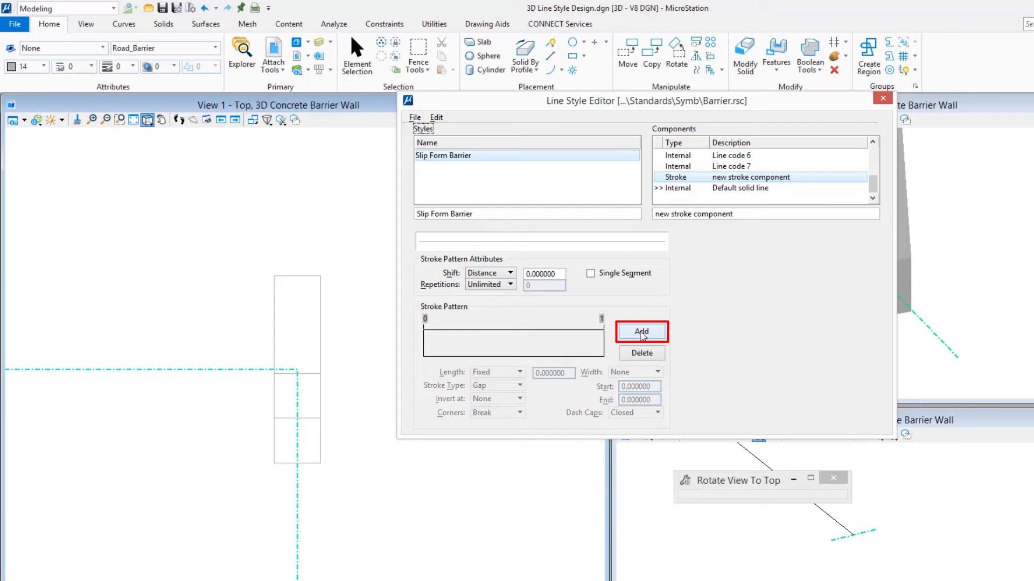
triple_click(750, 217)
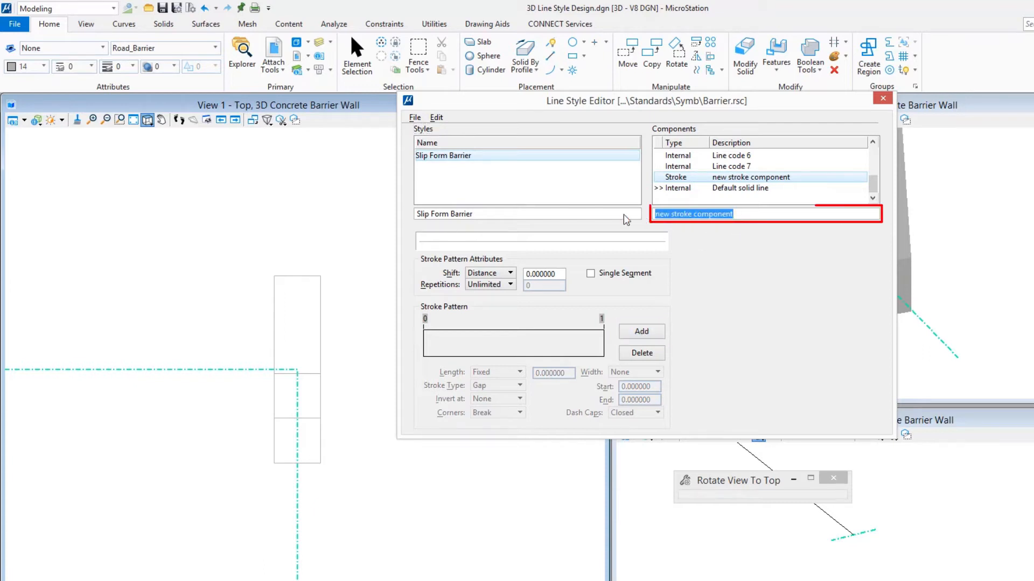
text(Slip )
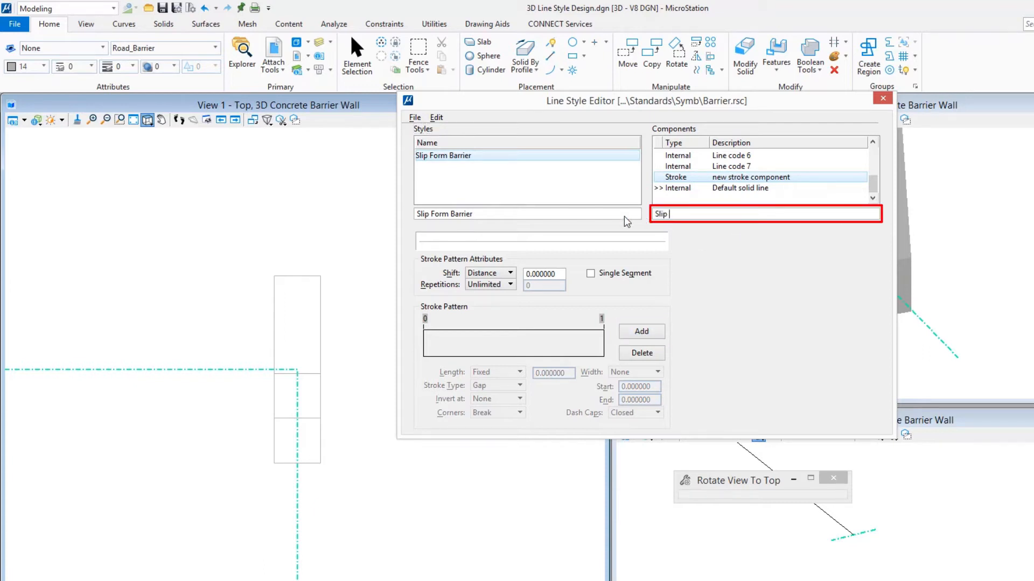
text(Form Barrier)
key(Tab)
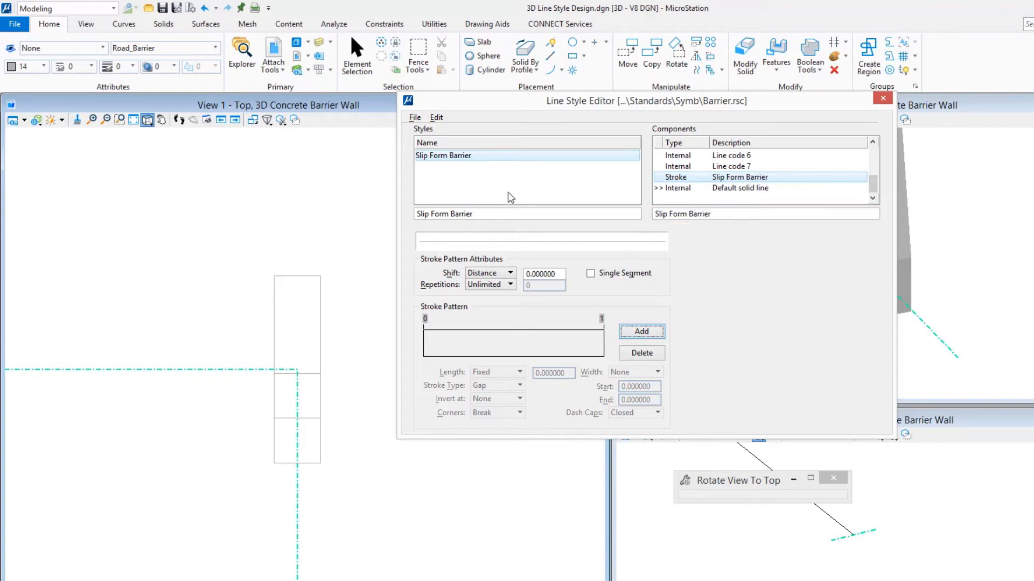
- Add a fixed gap stroke to the Slip Form Barrier stroke pattern and set its length to 0.5
click(655, 337)
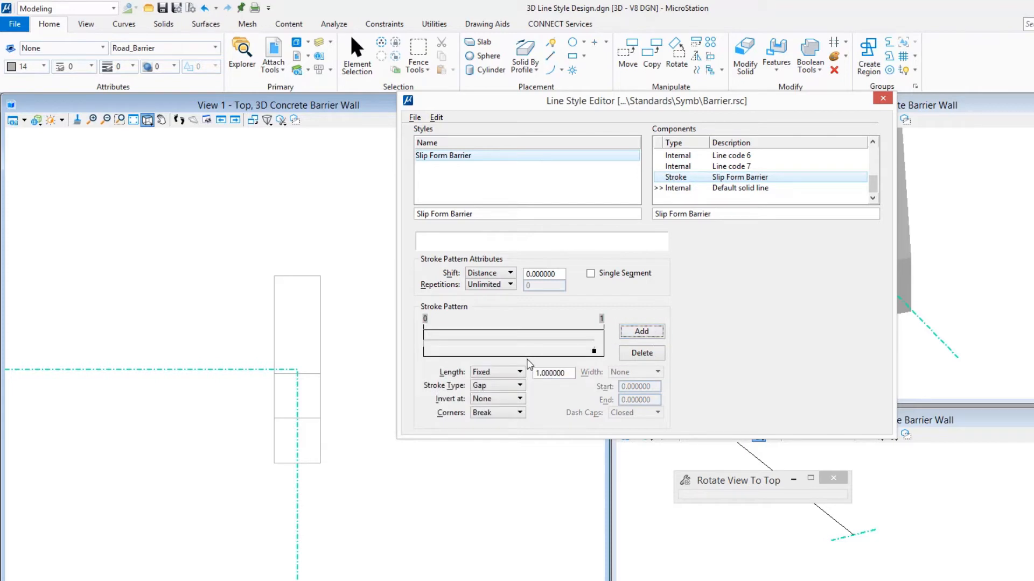
double_click(538, 373)
text(.5)
key(Tab)
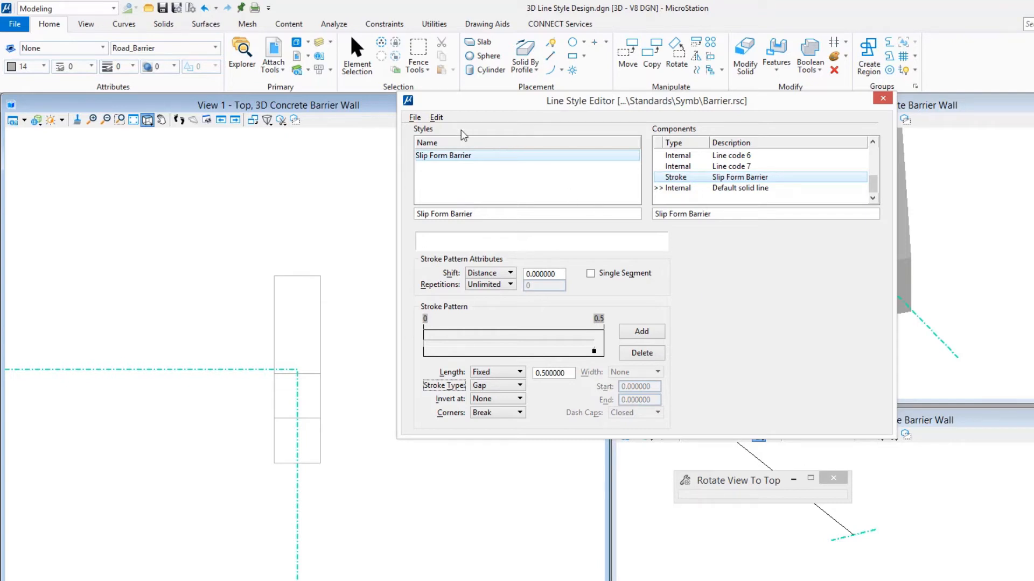
- Create a point component described as Slip Form Barrier and assign the Slip Form Barrier stroke component as its base stroke pattern
click(430, 118)
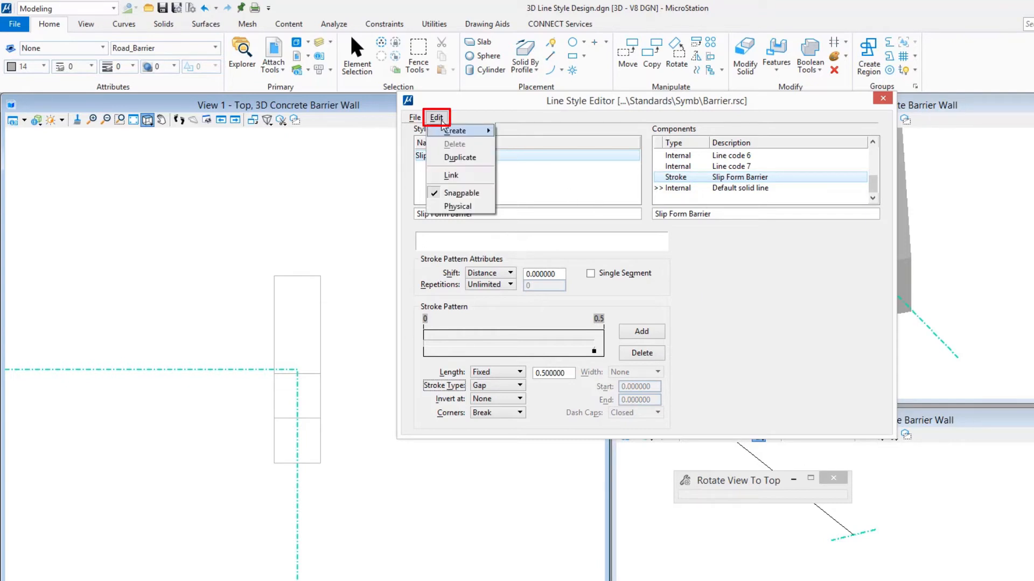
mouse_move(455, 131)
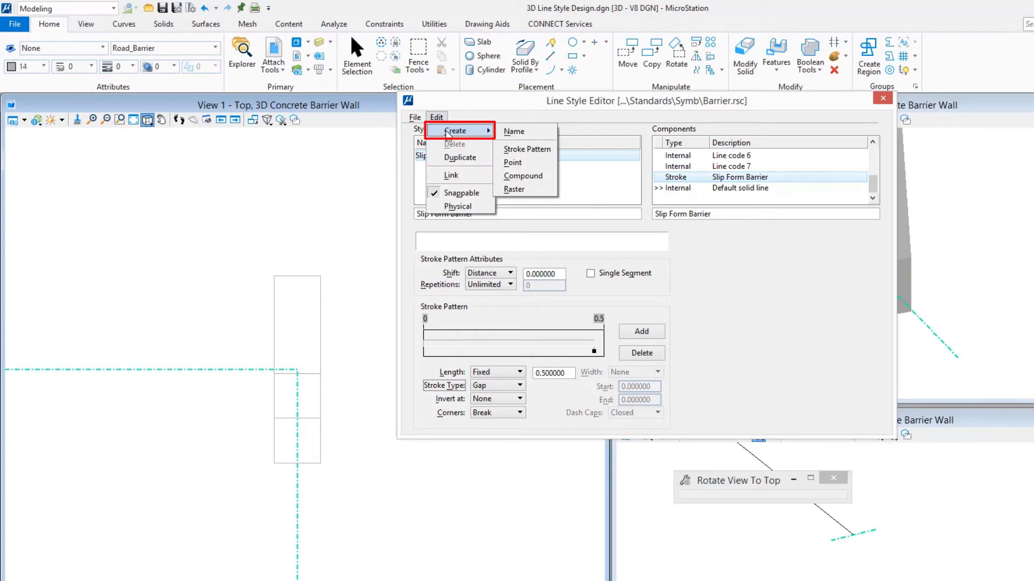
click(526, 164)
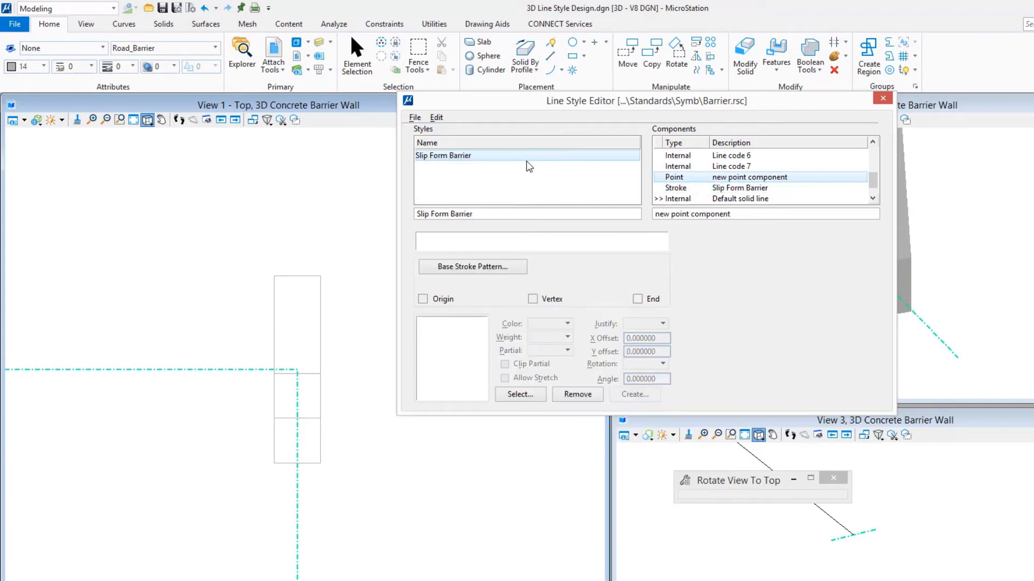
drag(485, 214, 401, 211)
key(ctrl+c)
drag(765, 219, 542, 227)
key(ctrl+v)
key(Tab)
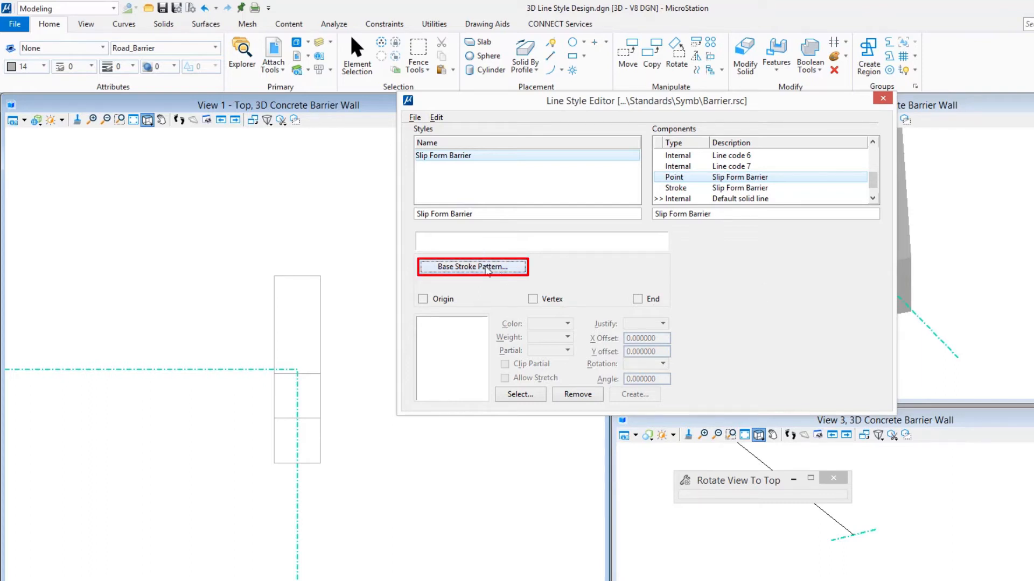
click(487, 268)
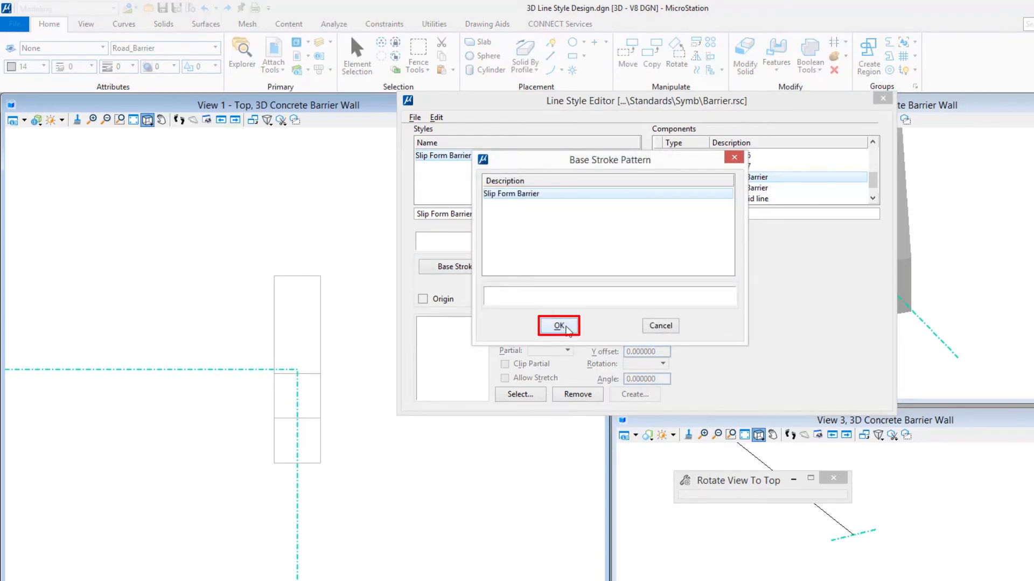
click(565, 328)
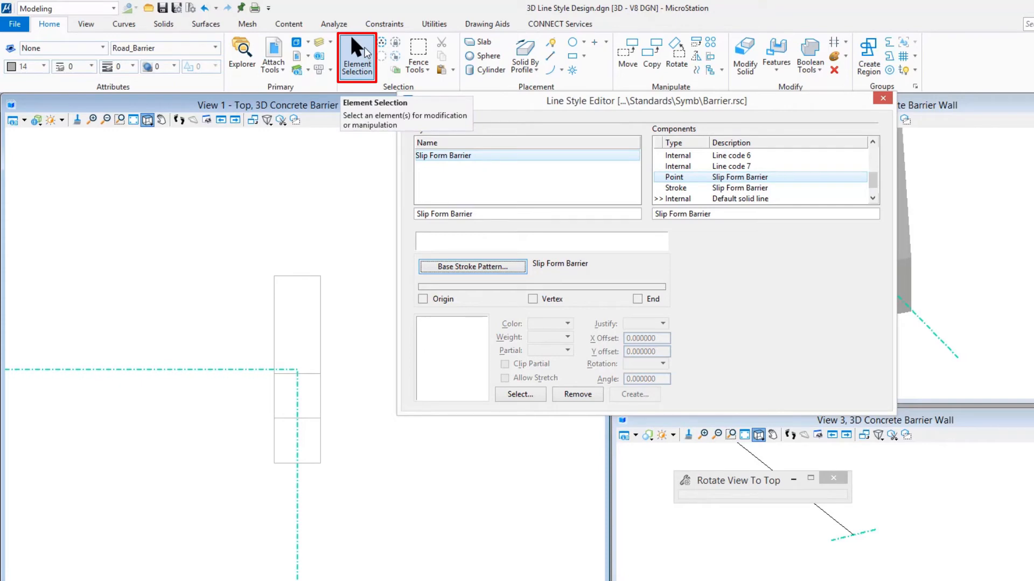
- Select the barrier solid in the Top view and switch to the Drawing workflow's annotation tools
click(358, 56)
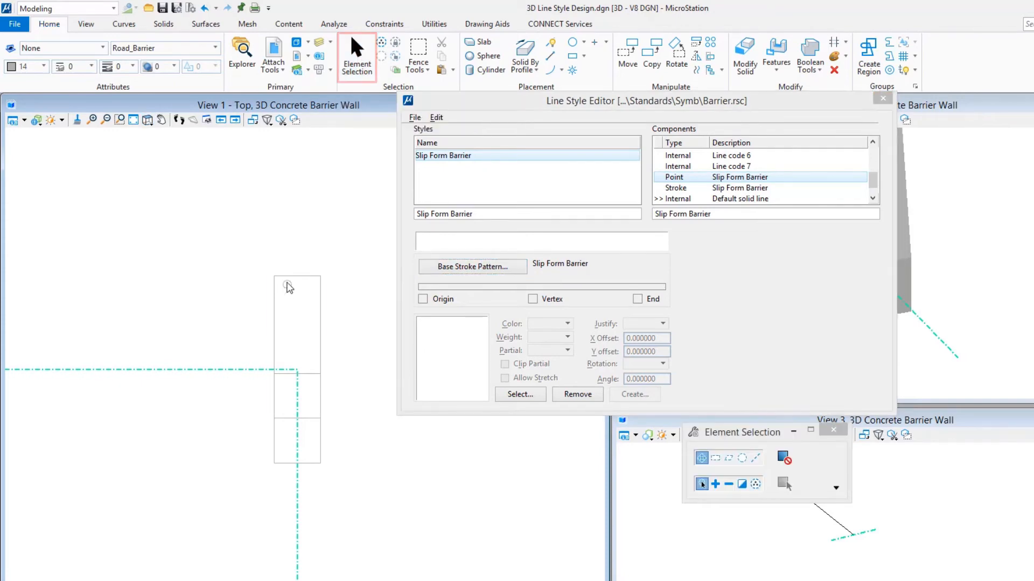
click(285, 293)
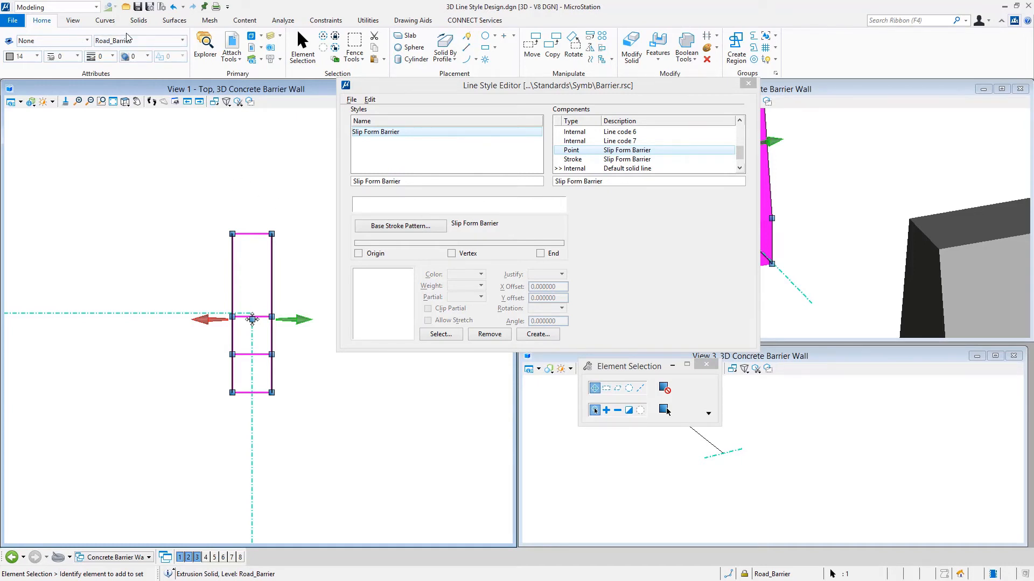
click(76, 7)
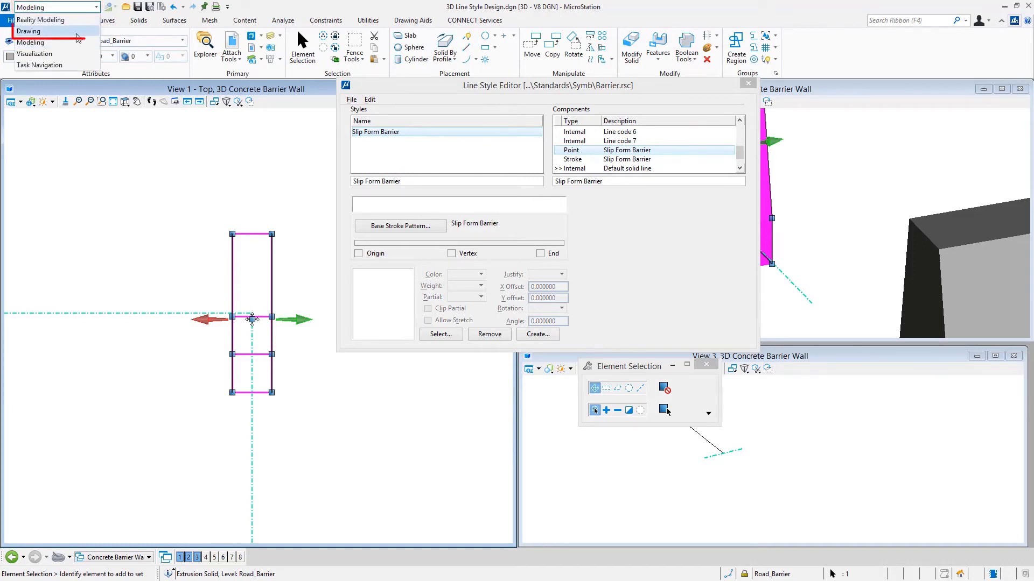
click(77, 34)
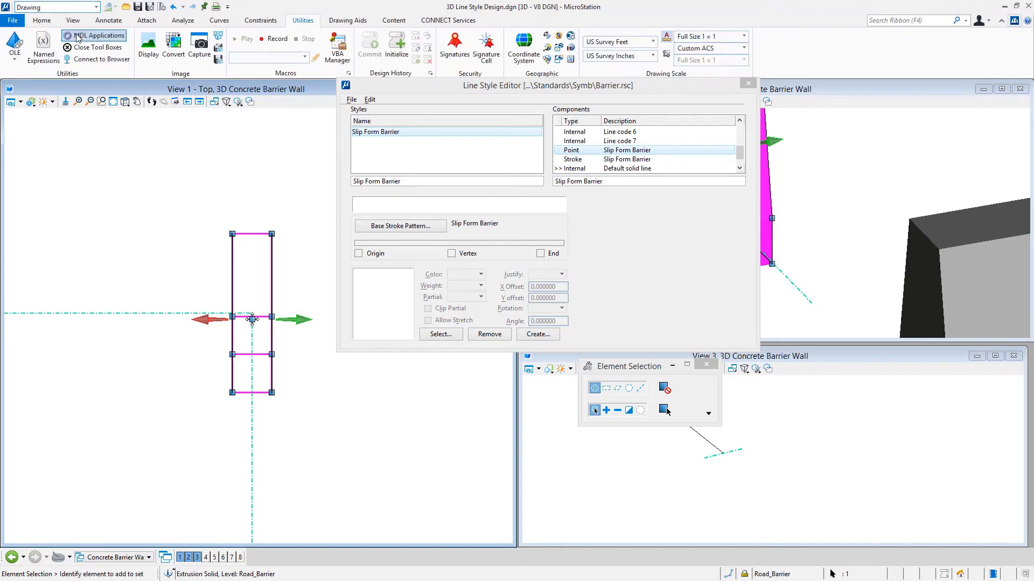
click(104, 22)
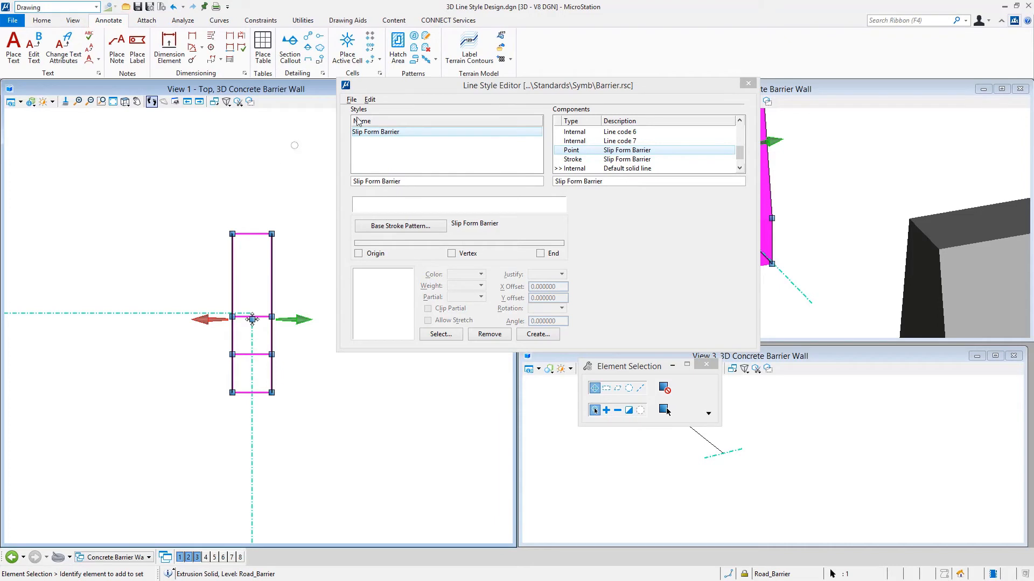
- Define the cell origin for the selected barrier solid where the two dash-dot construction lines meet in the Top view
drag(393, 93, 486, 126)
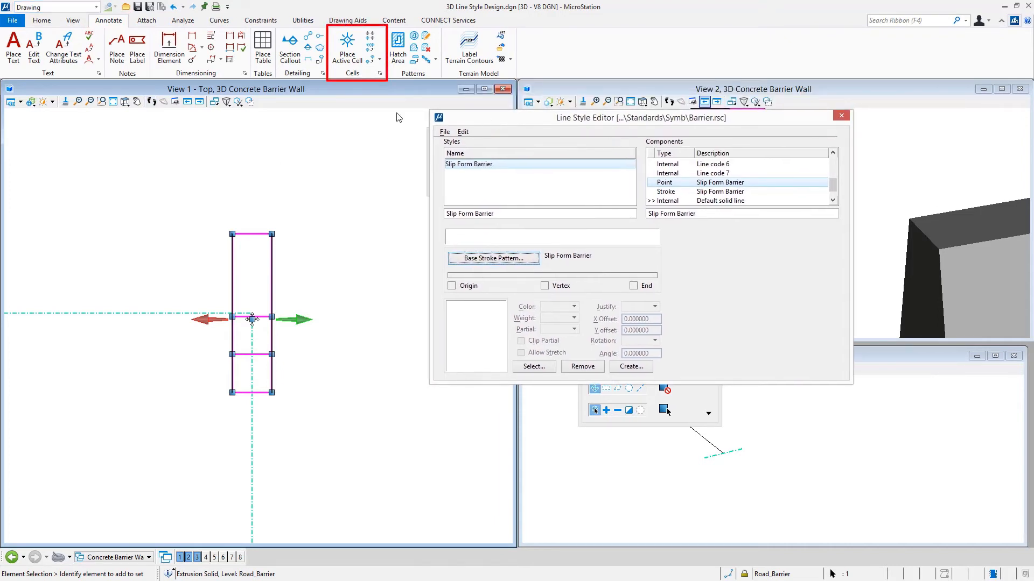
click(378, 61)
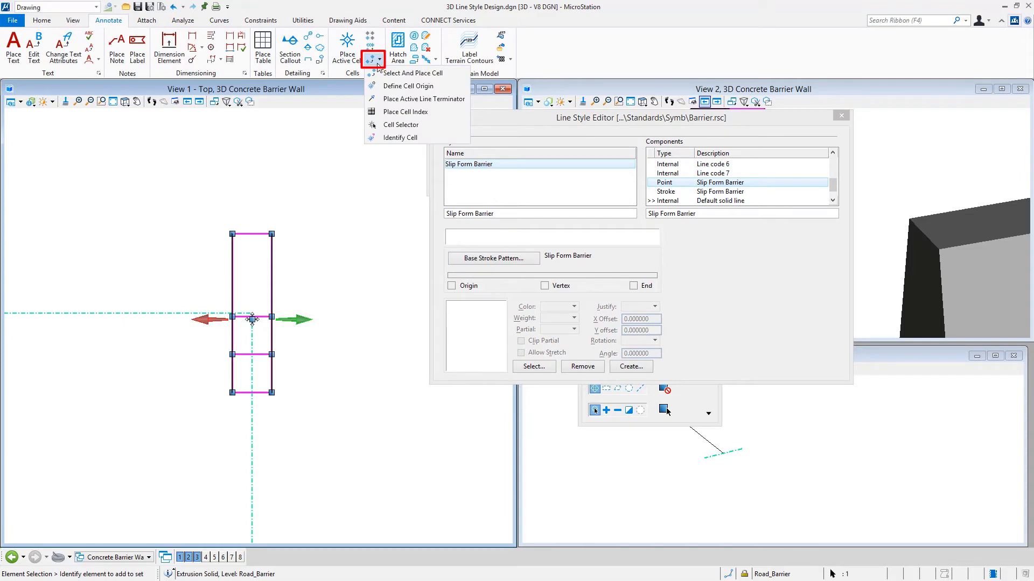
click(401, 86)
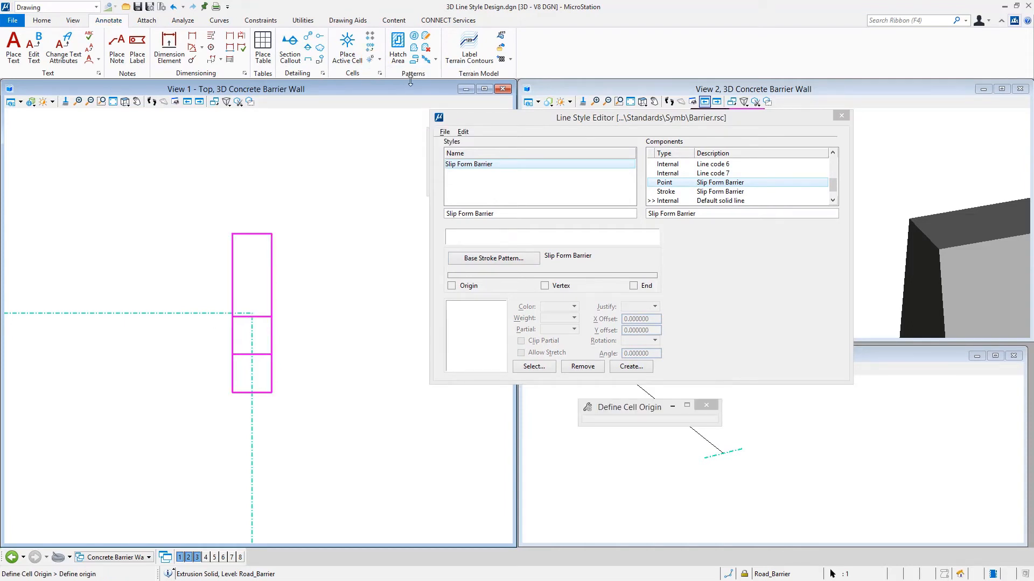
middle_click(216, 312)
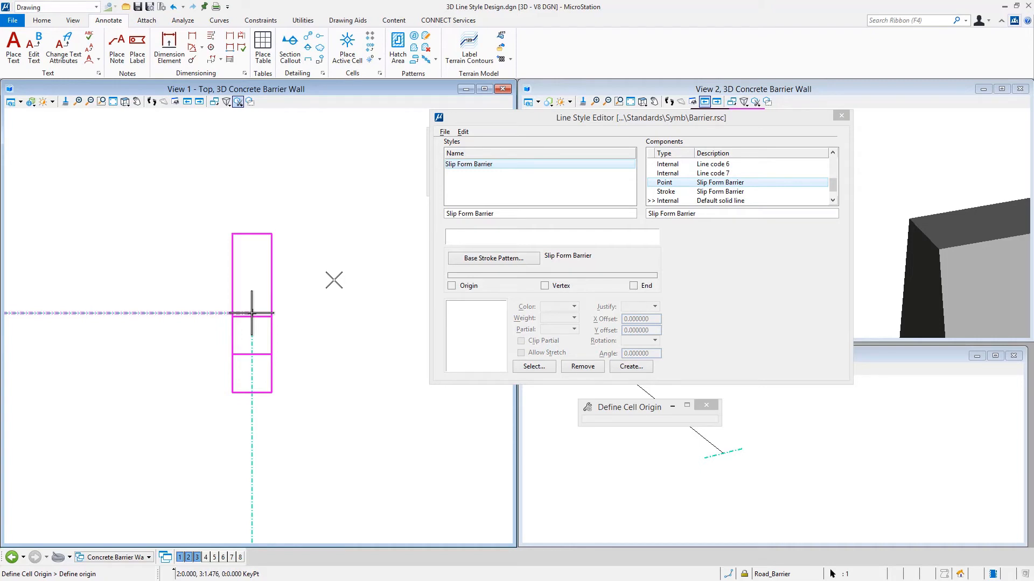
click(333, 275)
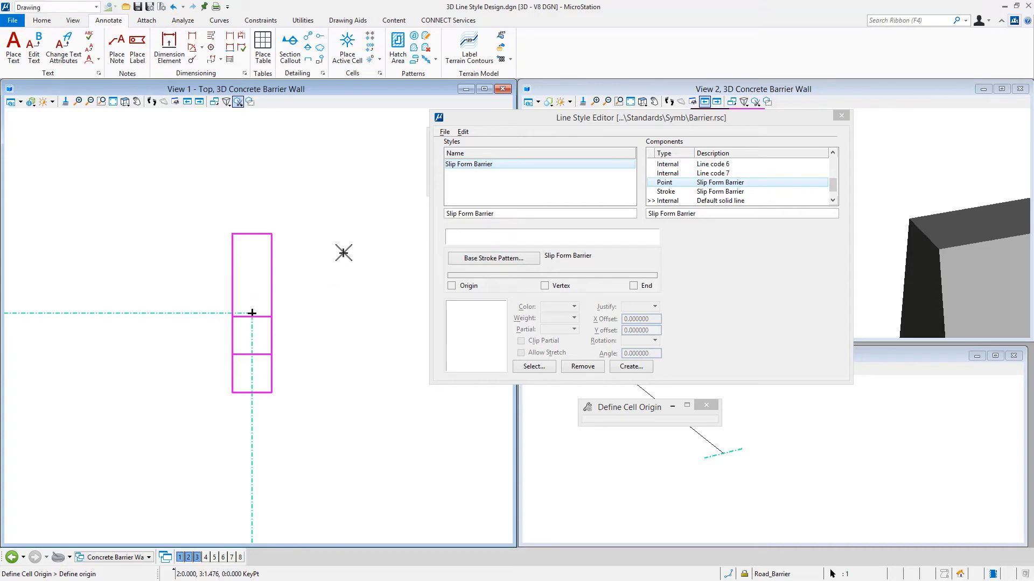
- Change the display style of View 2 to Wireframe, keeping the barrier solid selected
drag(573, 122, 443, 379)
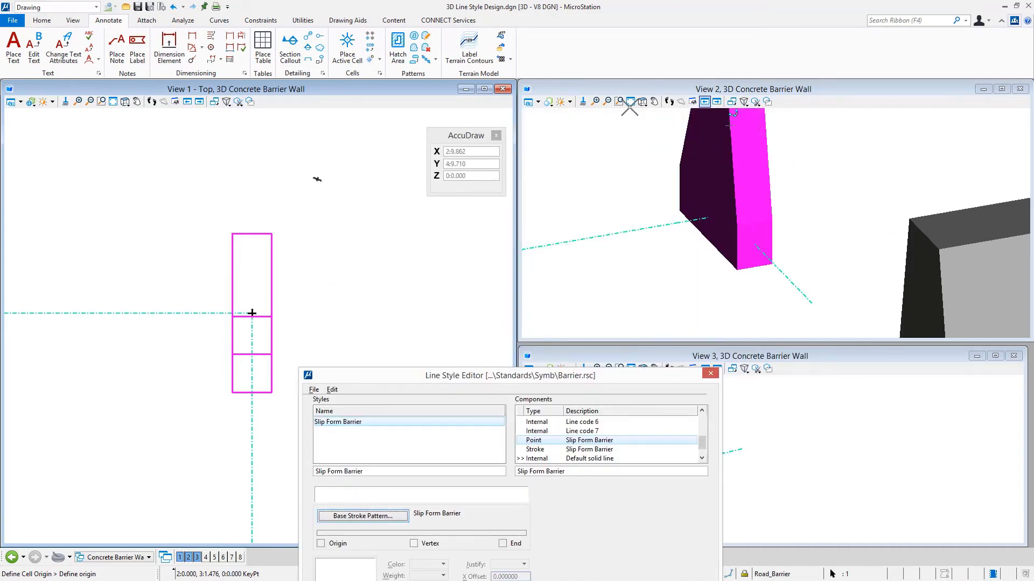
click(548, 103)
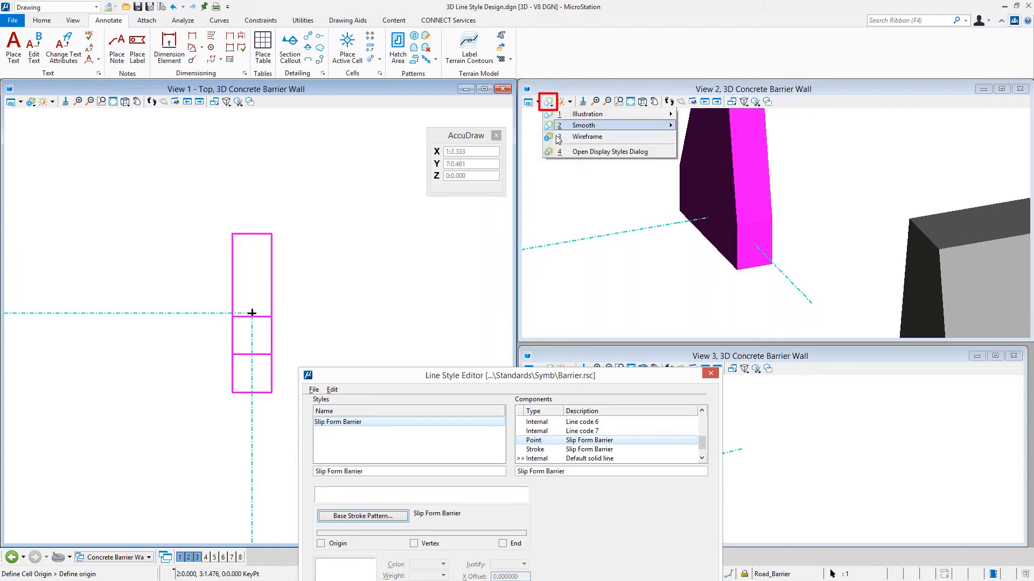
click(587, 137)
click(683, 292)
mouse_move(835, 226)
shift+middle_down()
mouse_move(749, 223)
mouse_move(801, 231)
mouse_move(791, 224)
mouse_move(861, 218)
mouse_move(846, 228)
shift+middle_up()
drag(568, 379, 603, 105)
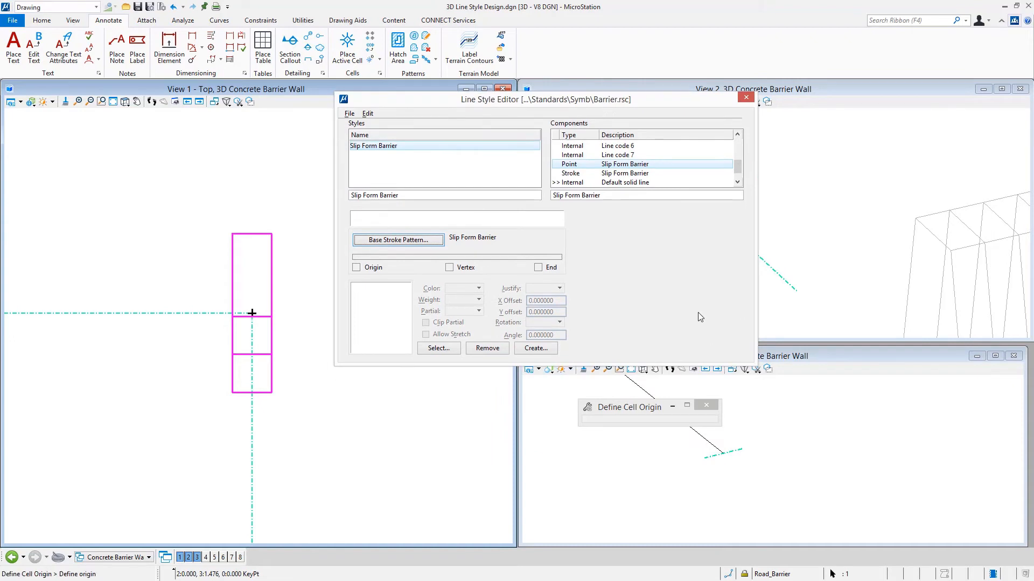
- Create a point symbol named Slip Form Barrier from the selected solid and assign it to the point component's stroke
click(537, 350)
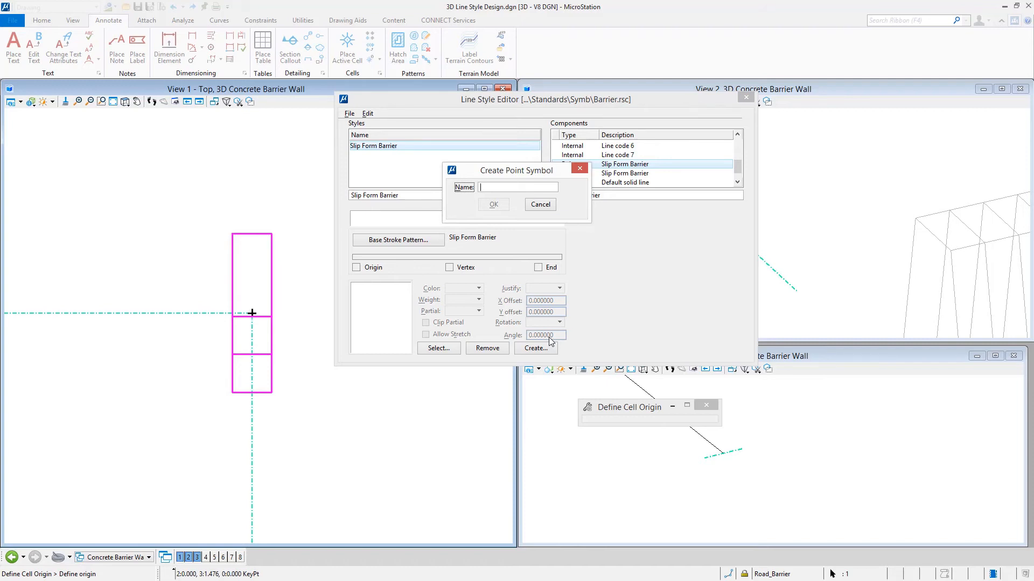
text(Slip )
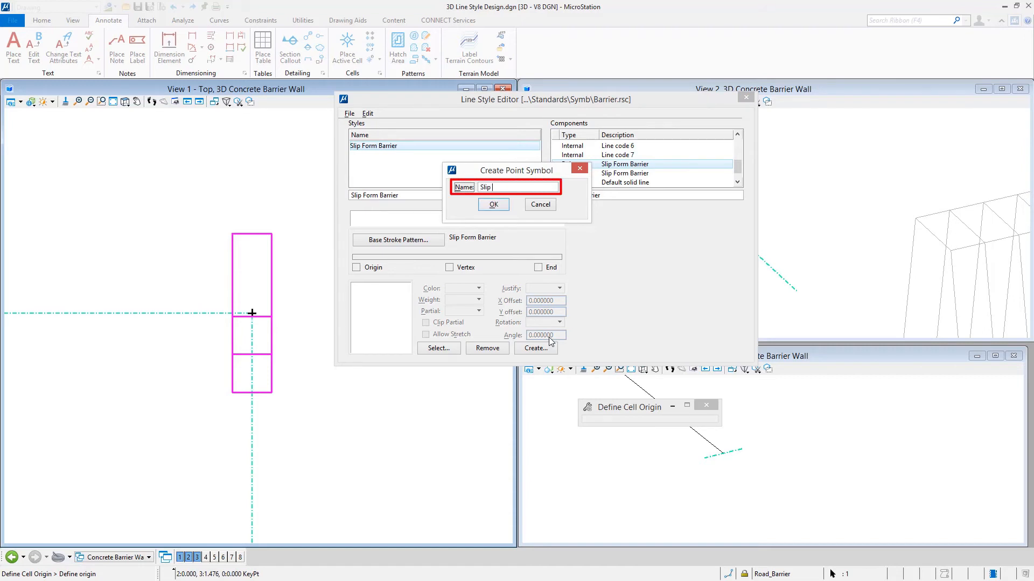
text(Form Barrier)
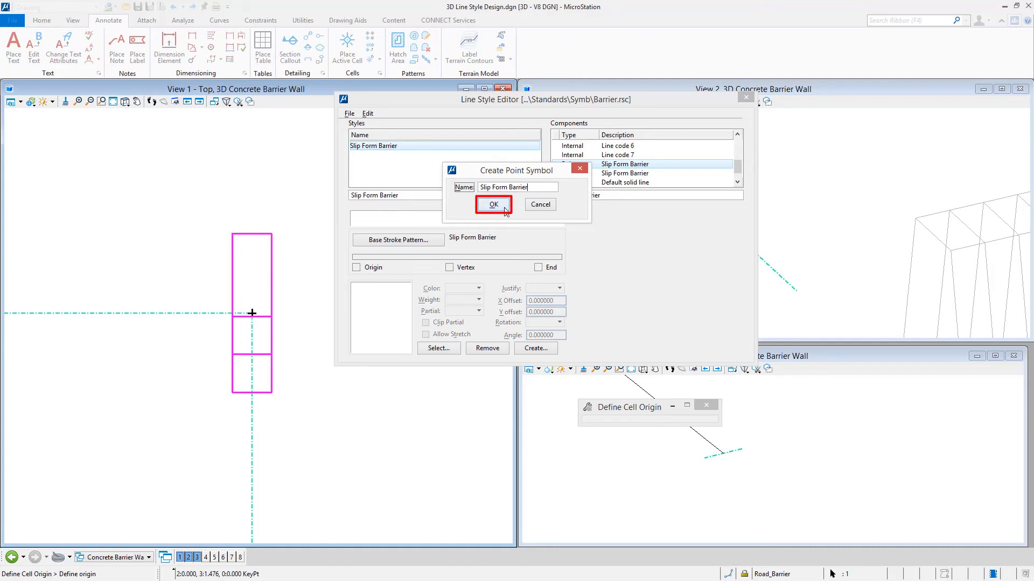
key(Return)
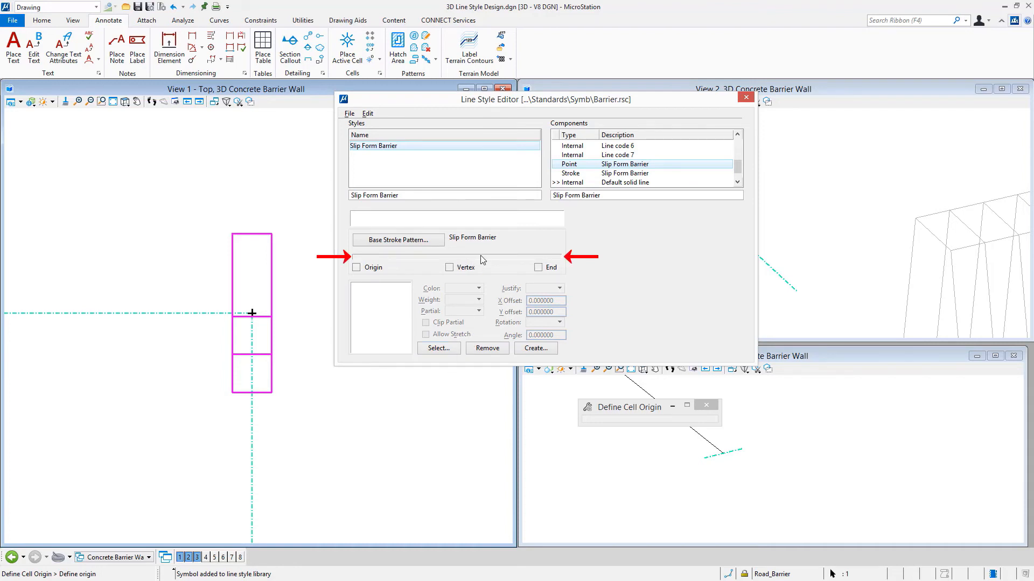
click(449, 348)
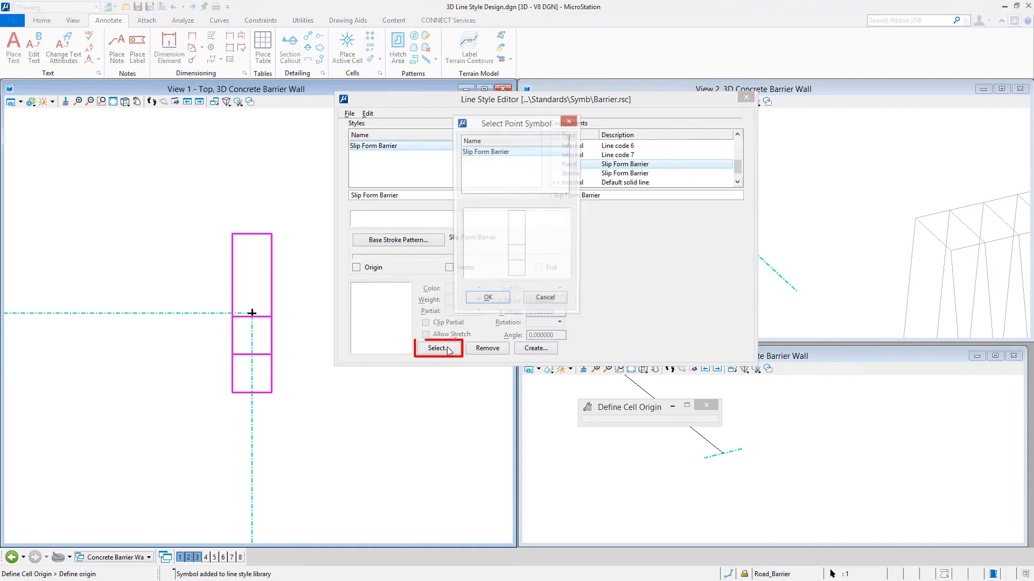
click(486, 300)
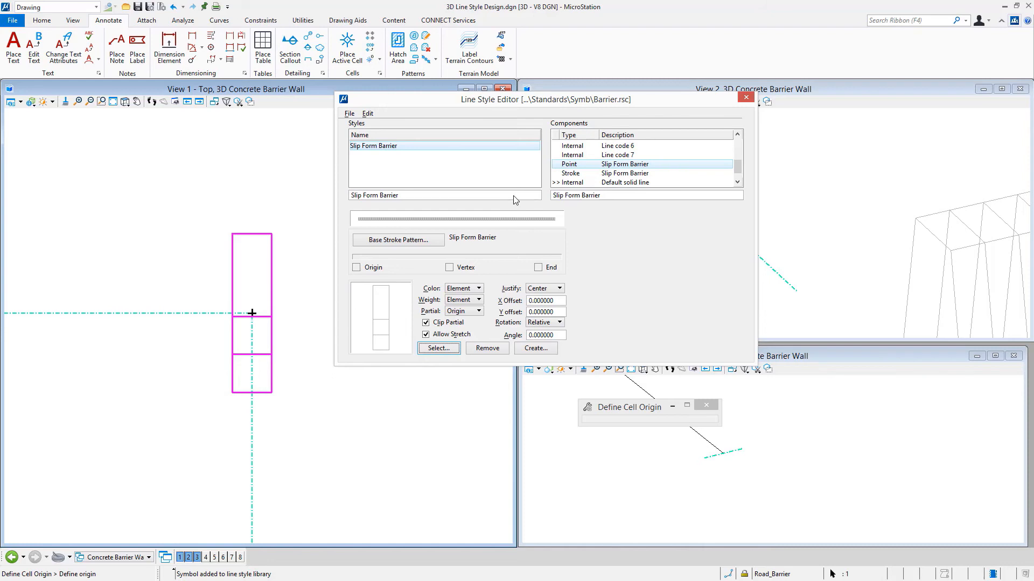
click(557, 302)
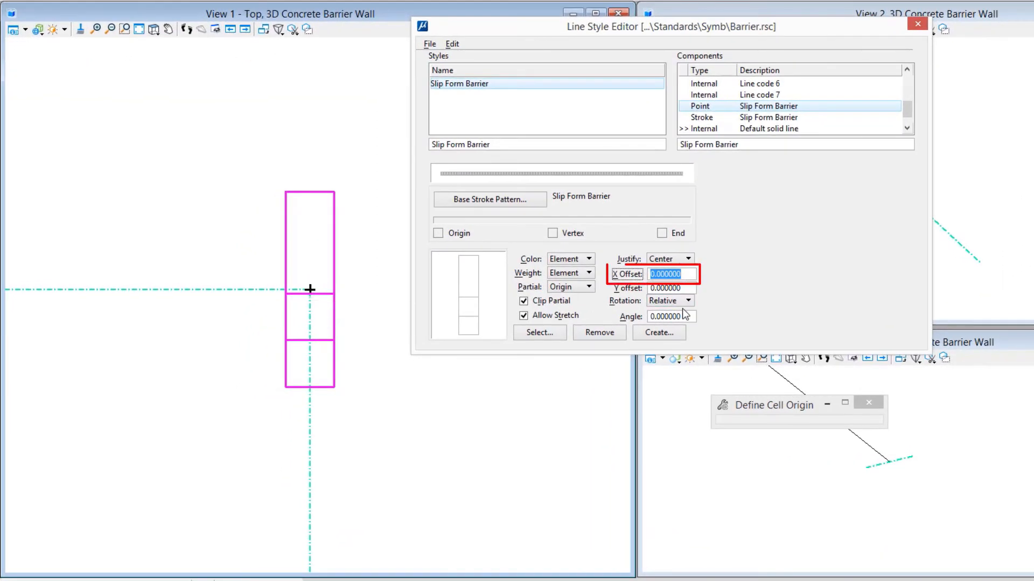
text(-)
text(0)
key(Tab)
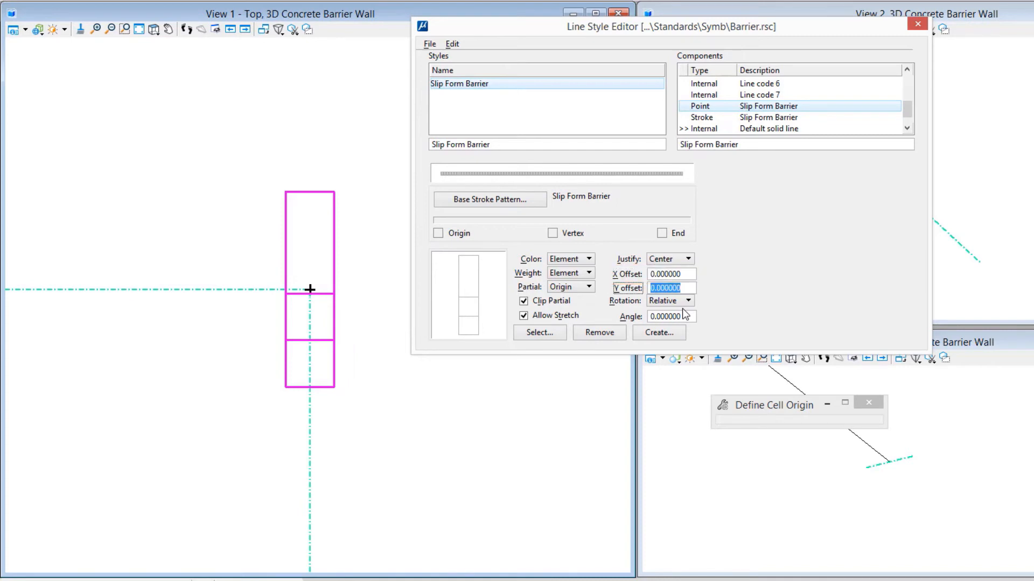
key(shift+Tab)
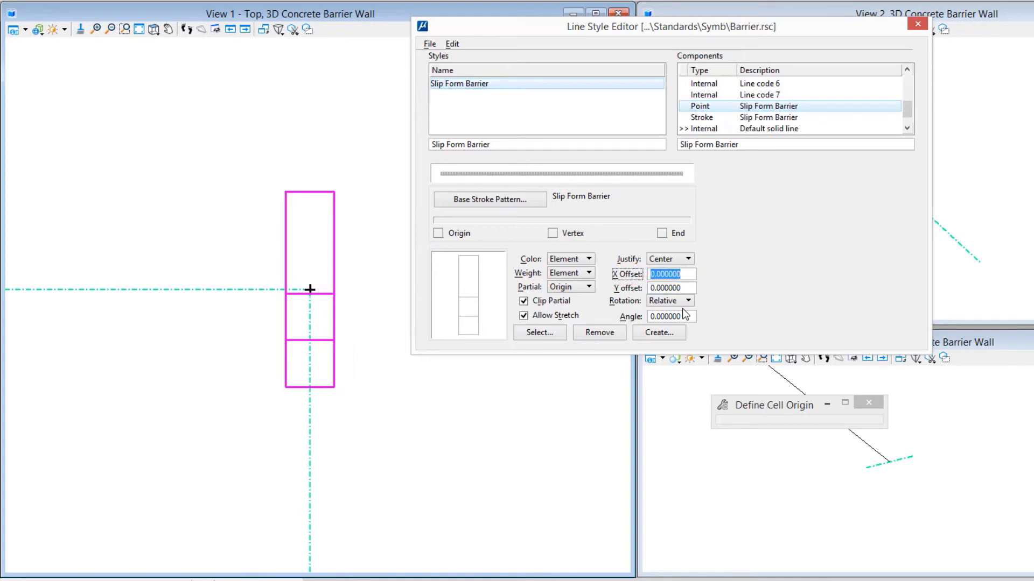
text(.)
text(0)
key(Tab)
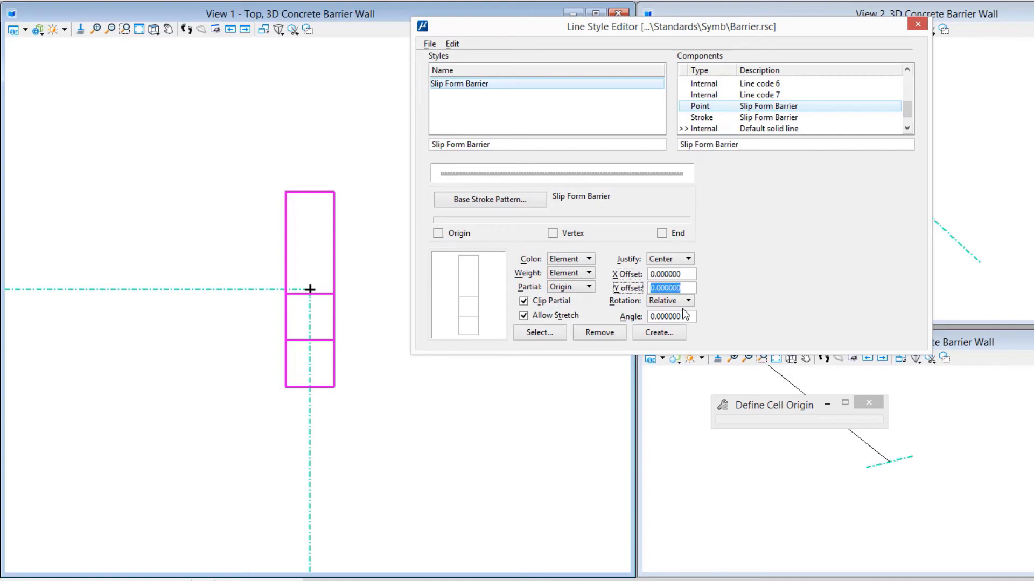
- Set the point symbol's X offset to -0.25
key(shift+Tab)
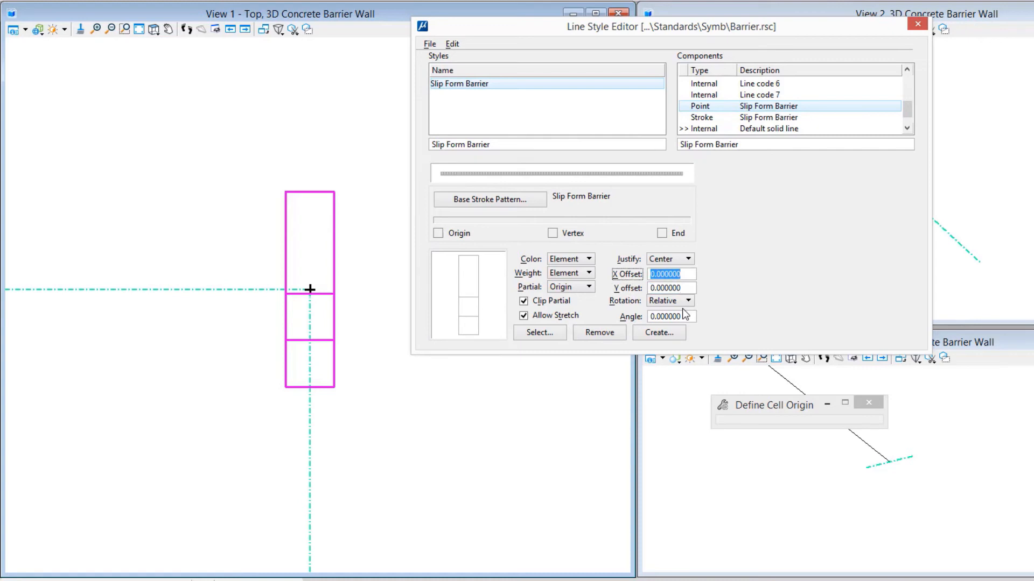
text(-.25)
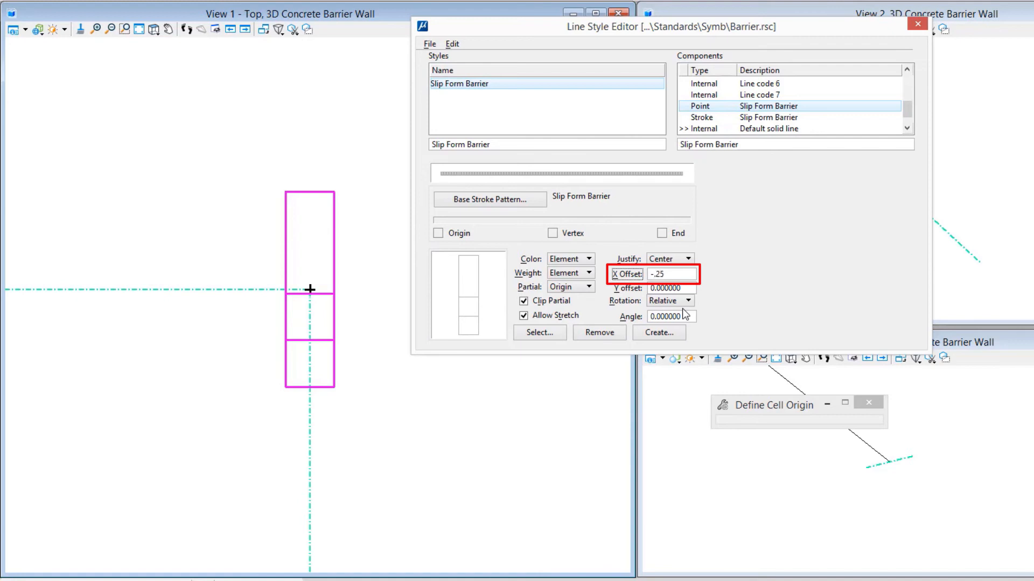
key(Tab)
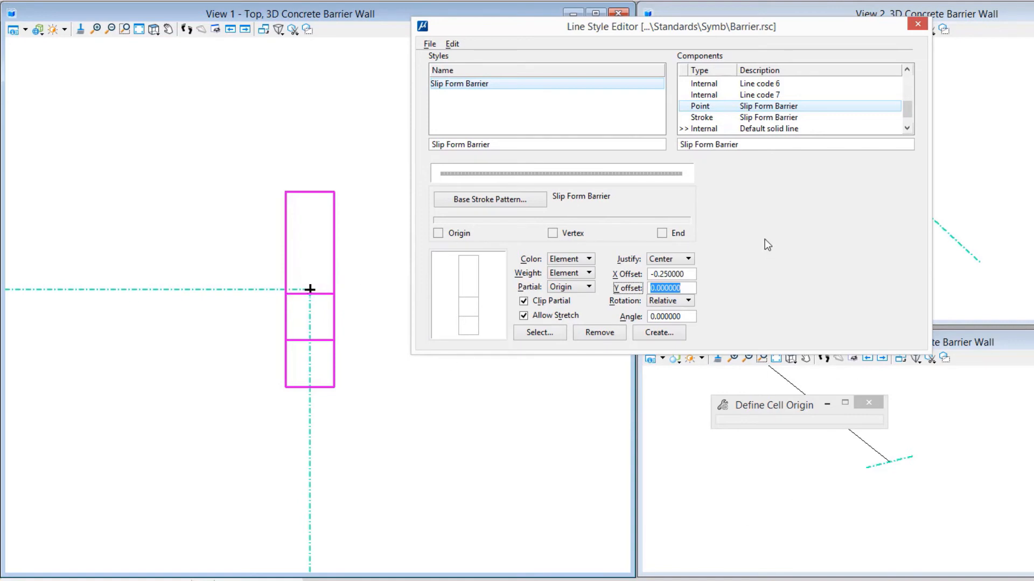
- Set the point symbol's color and weight to Symbol and its partial handling to Project
click(589, 259)
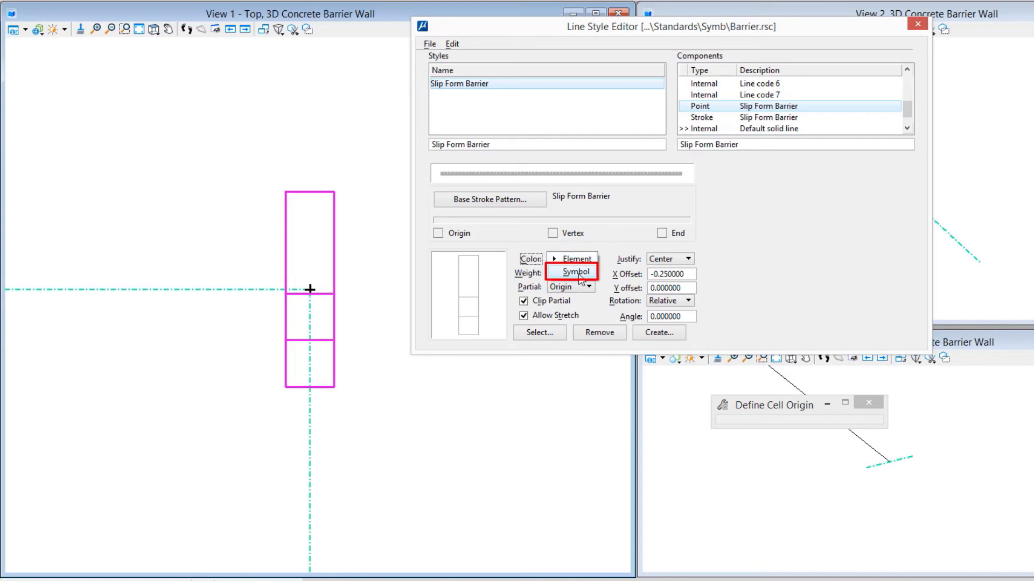
click(576, 273)
click(579, 275)
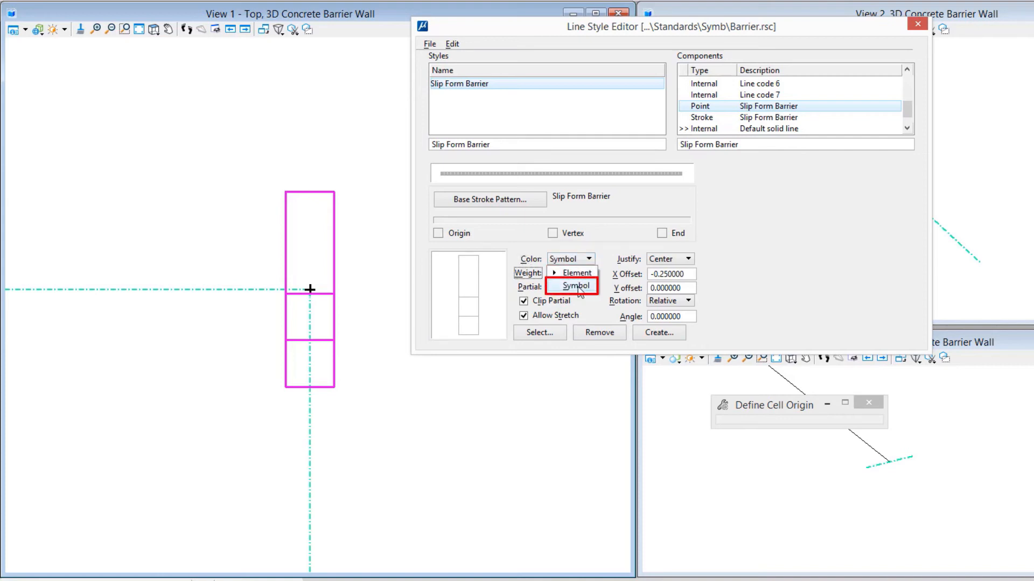
click(579, 290)
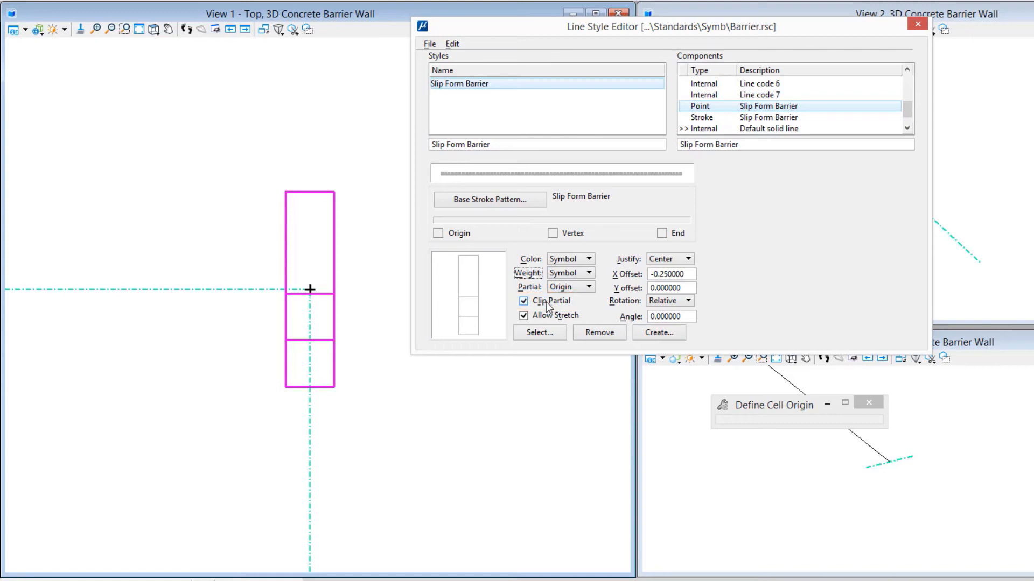
click(570, 287)
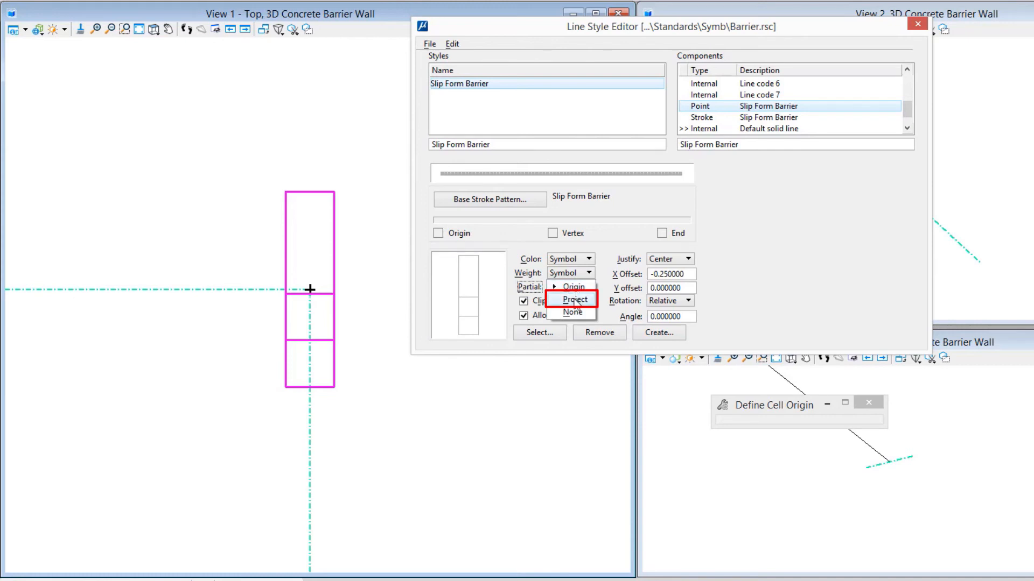
click(575, 302)
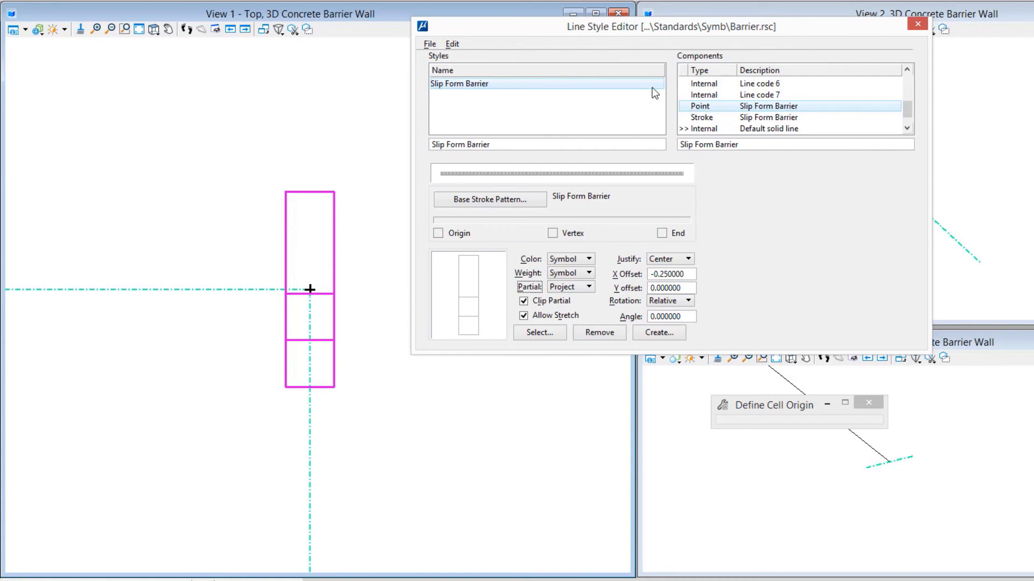
- Link the Slip Form Barrier point component to the Slip Form Barrier style name and save the line style library
click(453, 44)
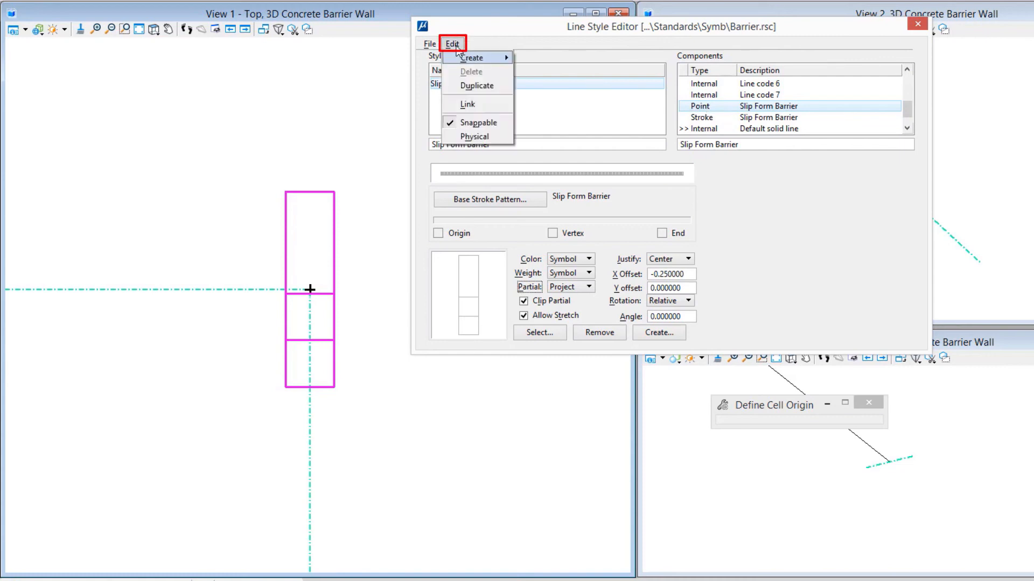
click(476, 106)
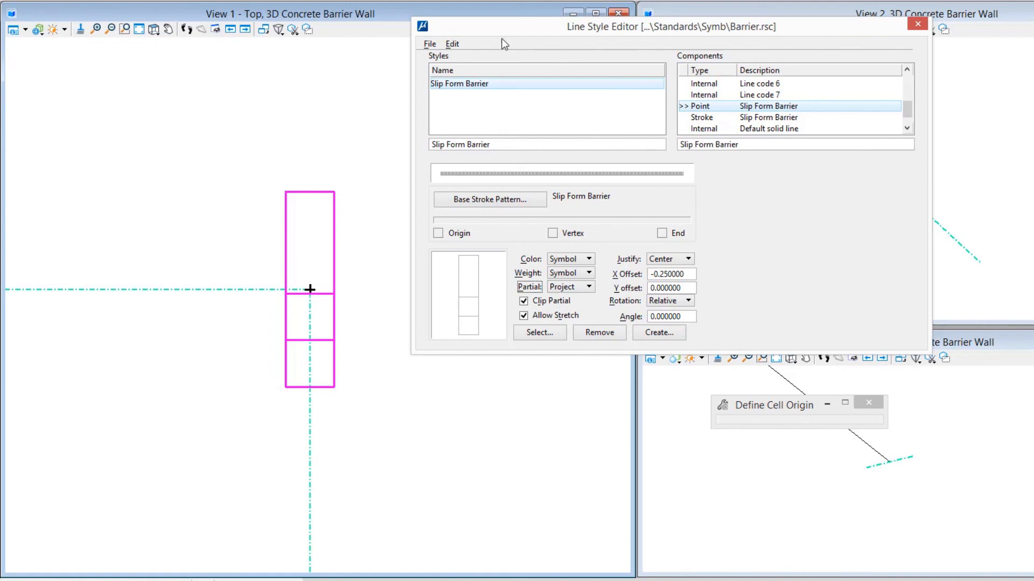
click(452, 44)
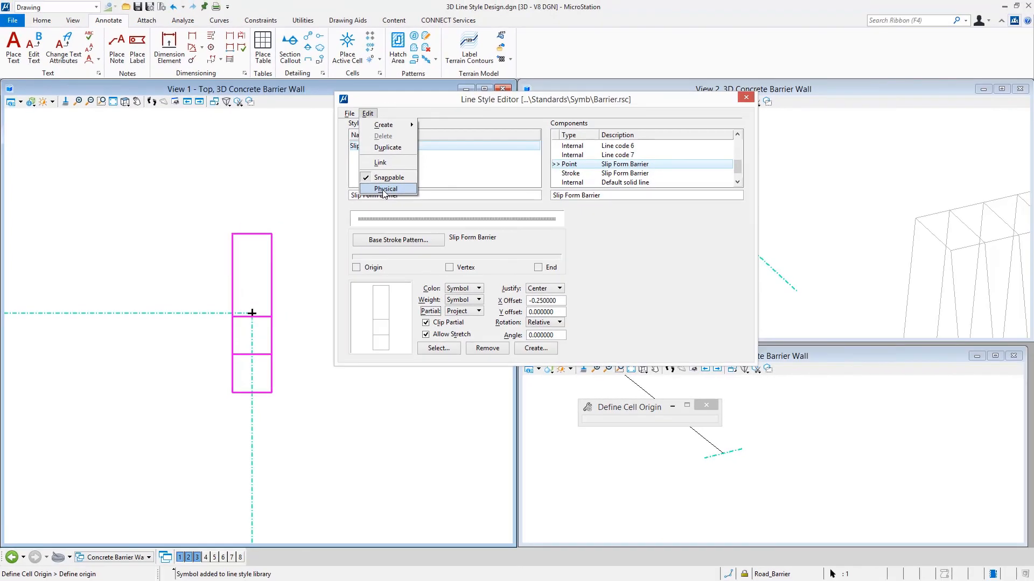
click(384, 189)
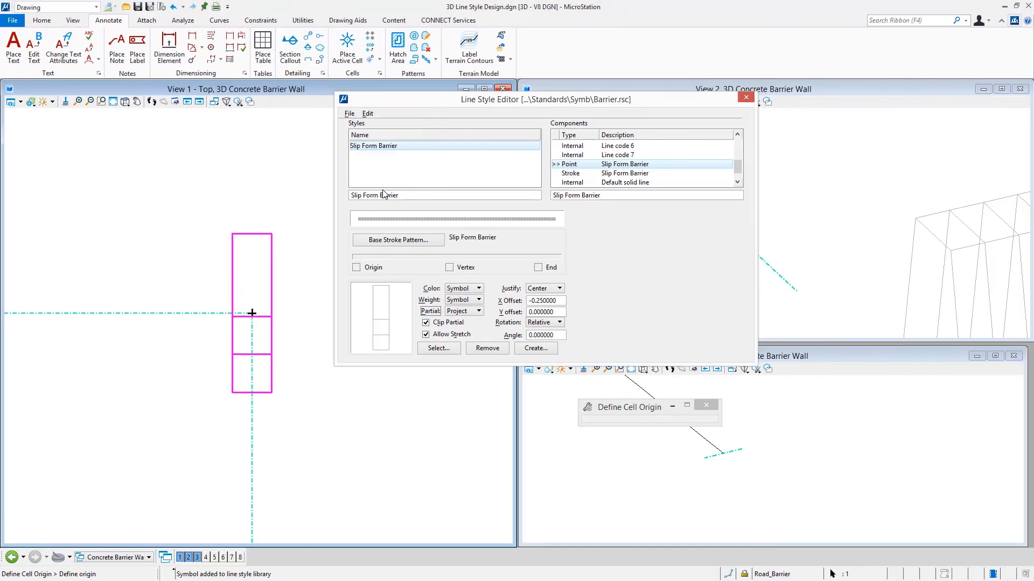
click(350, 114)
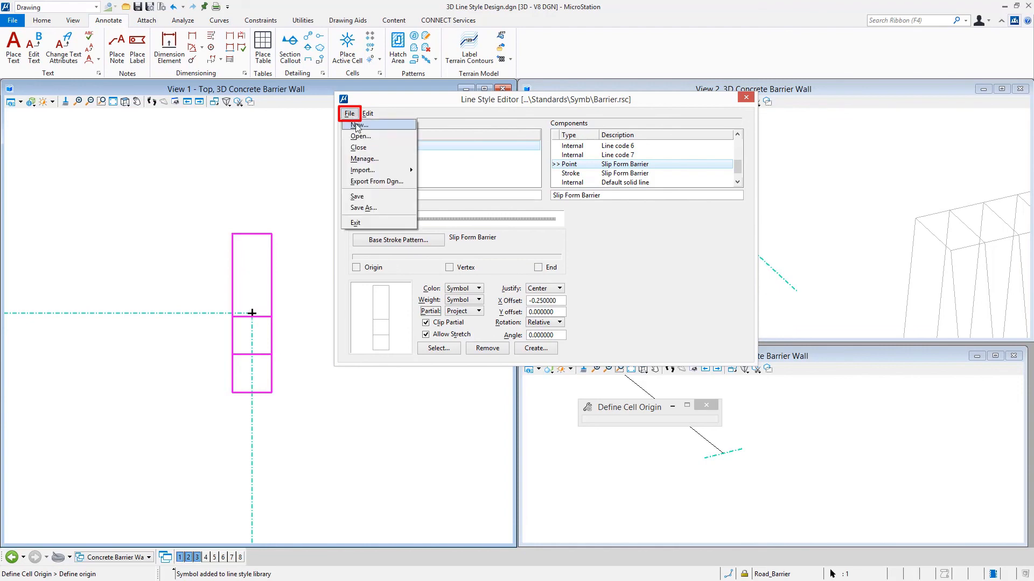
click(362, 198)
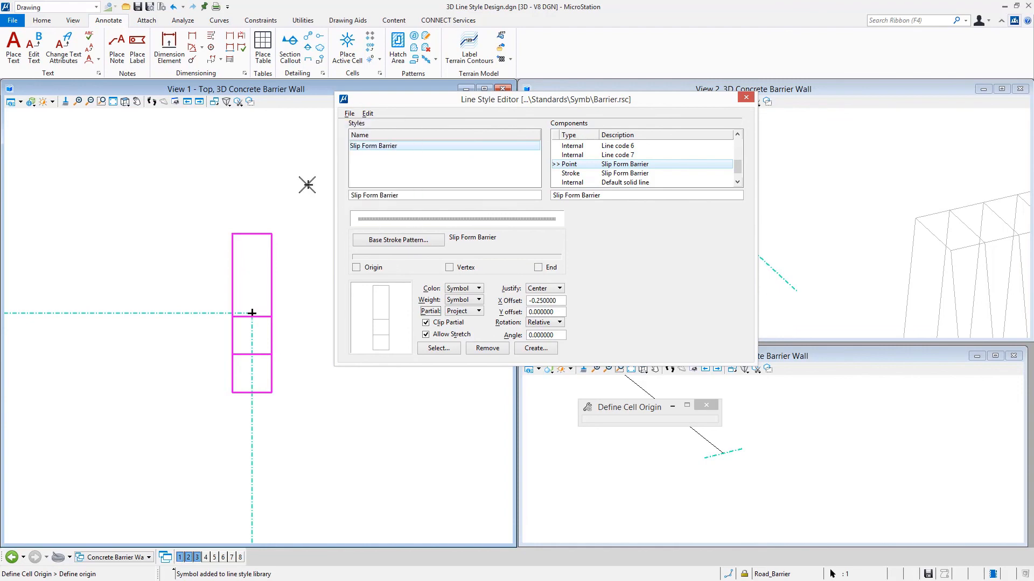